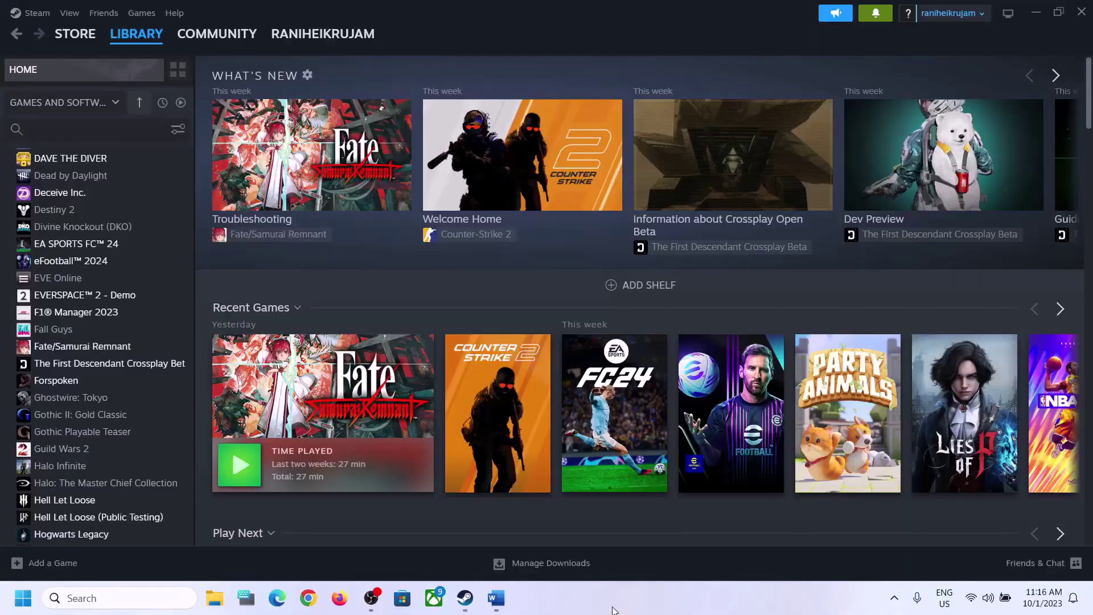
Highlight Step 1 in the Word notes, minimize Word, and bring up Xbox Game Bar over Steam
{"action": "left_click", "coordinate": [496, 598]}
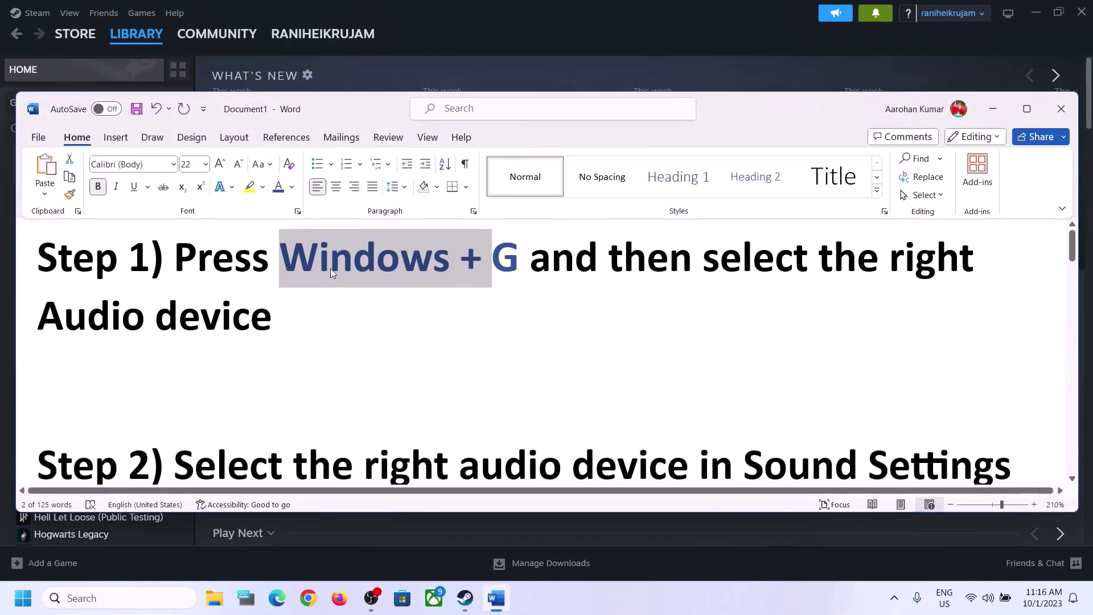
{"action": "left_click", "coordinate": [302, 270]}
{"action": "left_click_drag", "start_coordinate": [303, 270], "coordinate": [703, 264]}
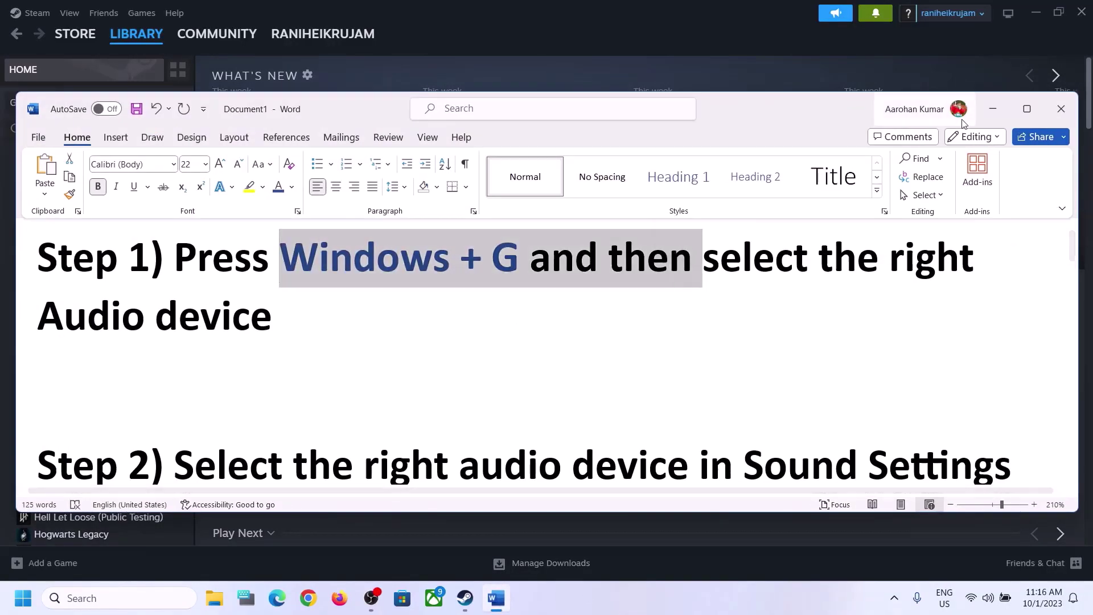
{"action": "left_click", "coordinate": [992, 109]}
{"action": "key", "text": "super+g"}
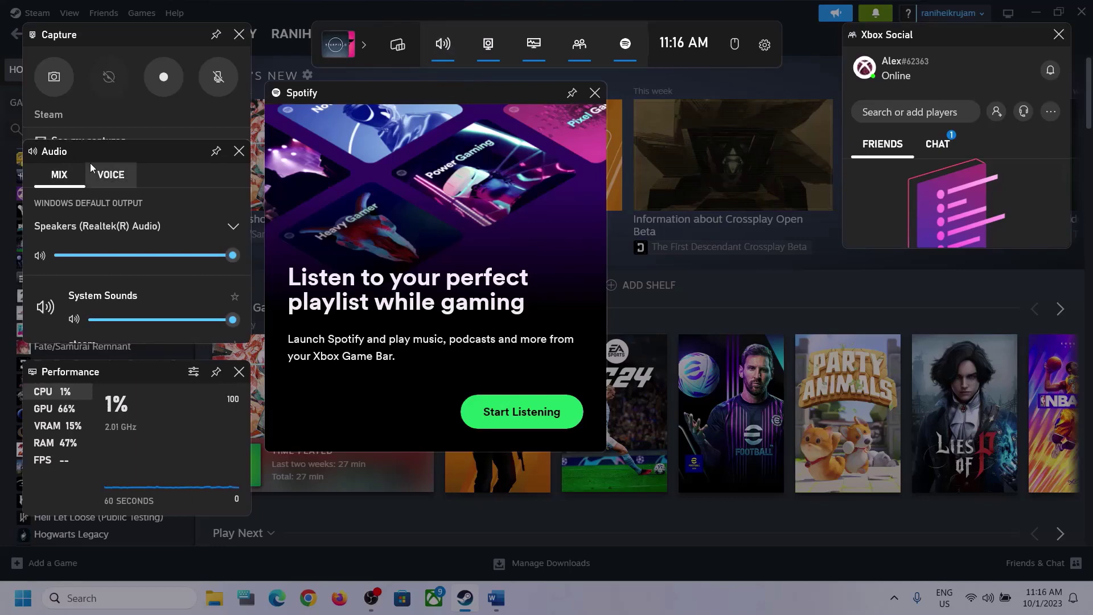
Keep Speakers (Realtek(R) Audio) as the default output in the Game Bar audio mix
{"action": "left_click", "coordinate": [232, 228]}
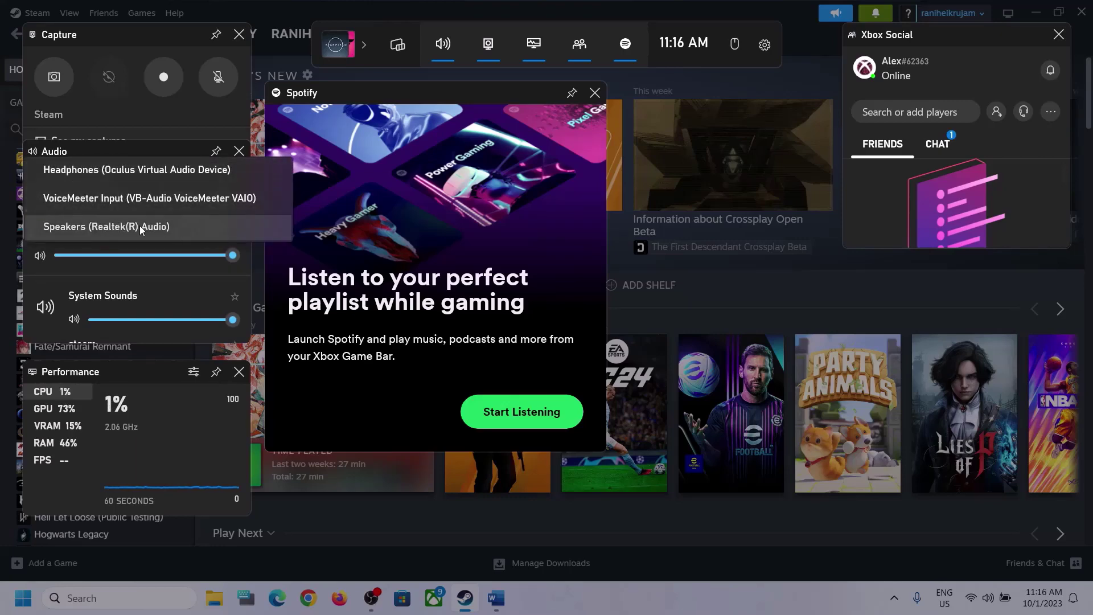
{"action": "left_click", "coordinate": [156, 227]}
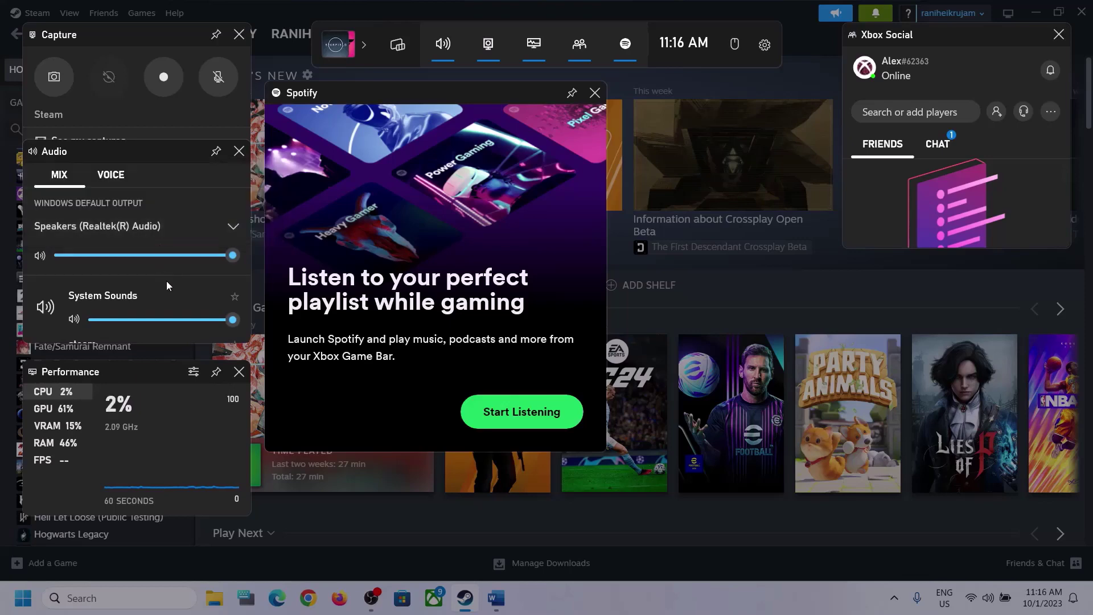
{"action": "scroll", "coordinate": [167, 281], "scroll_direction": "down", "scroll_amount": 1}
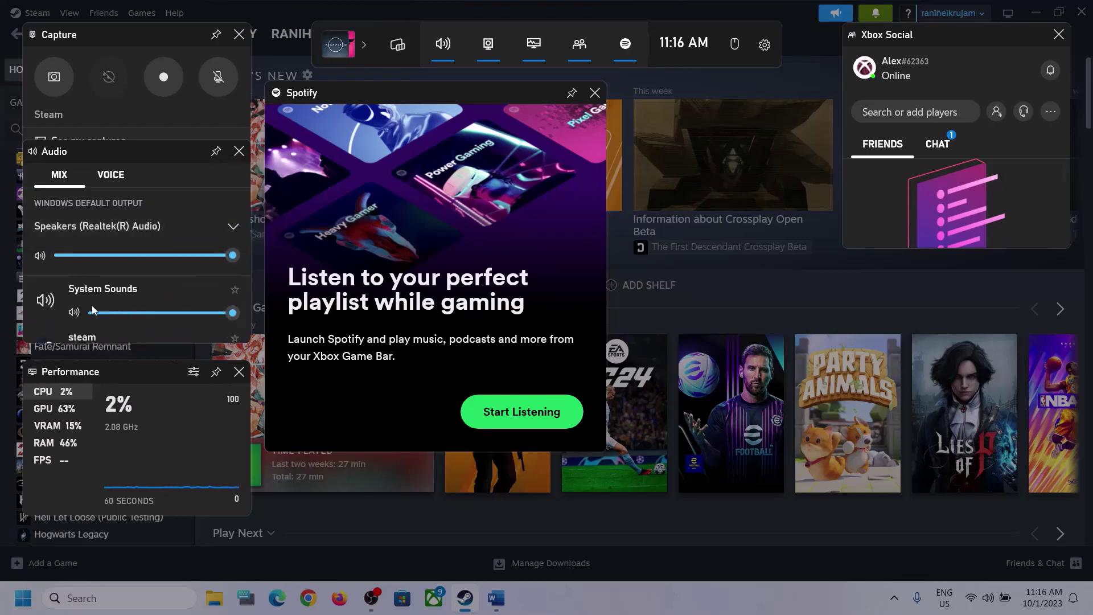
{"action": "scroll", "coordinate": [145, 303], "scroll_direction": "down", "scroll_amount": 1}
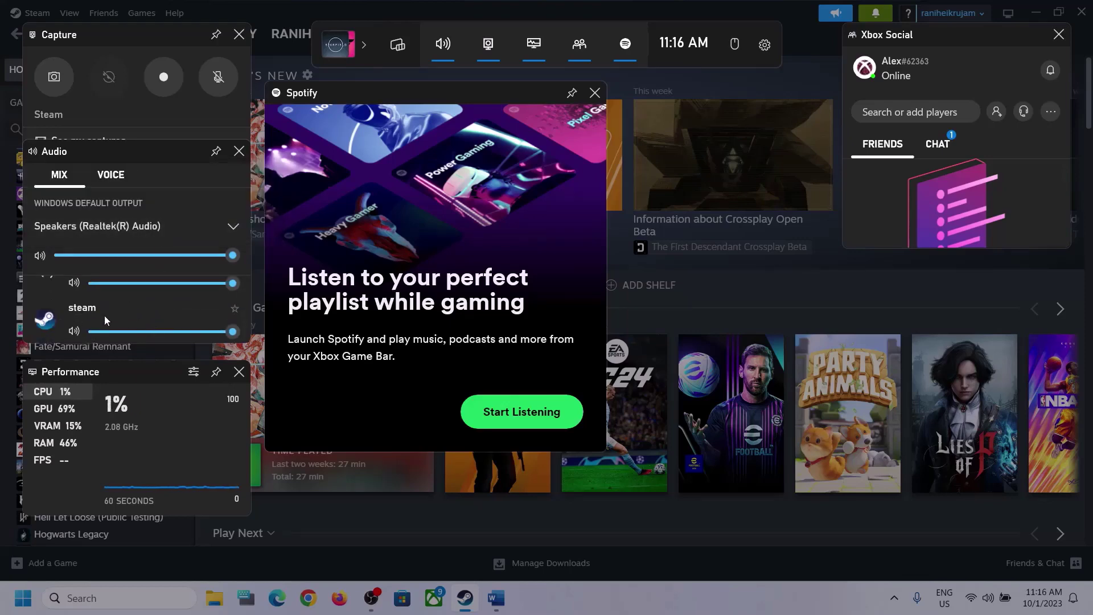
{"action": "scroll", "coordinate": [180, 310], "scroll_direction": "up", "scroll_amount": 1}
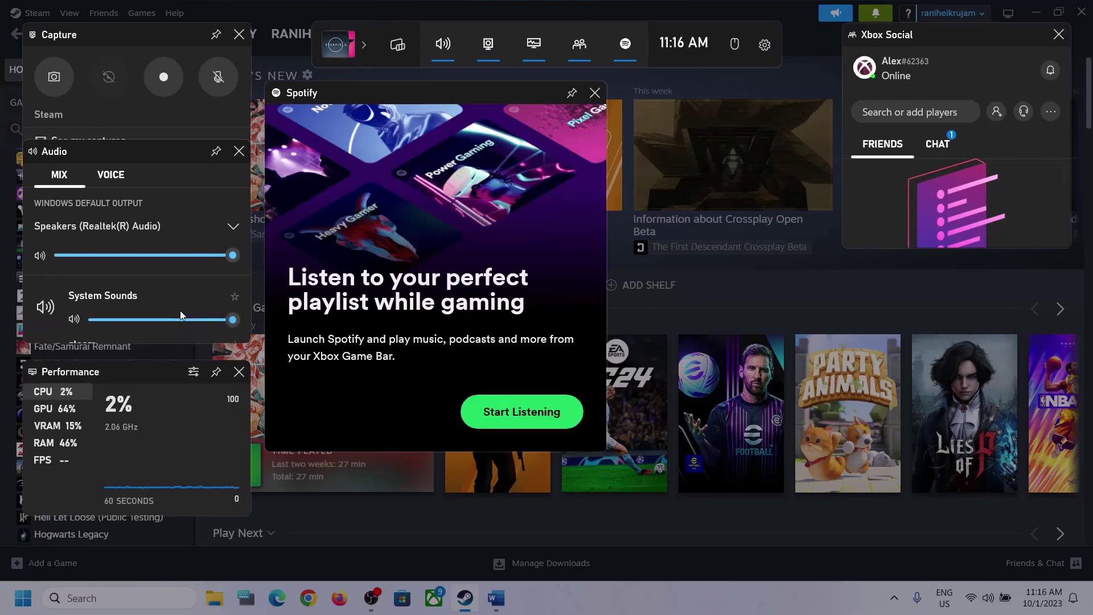
Set Microphone Array as the default voice input in the Voice tab
{"action": "left_click", "coordinate": [109, 180]}
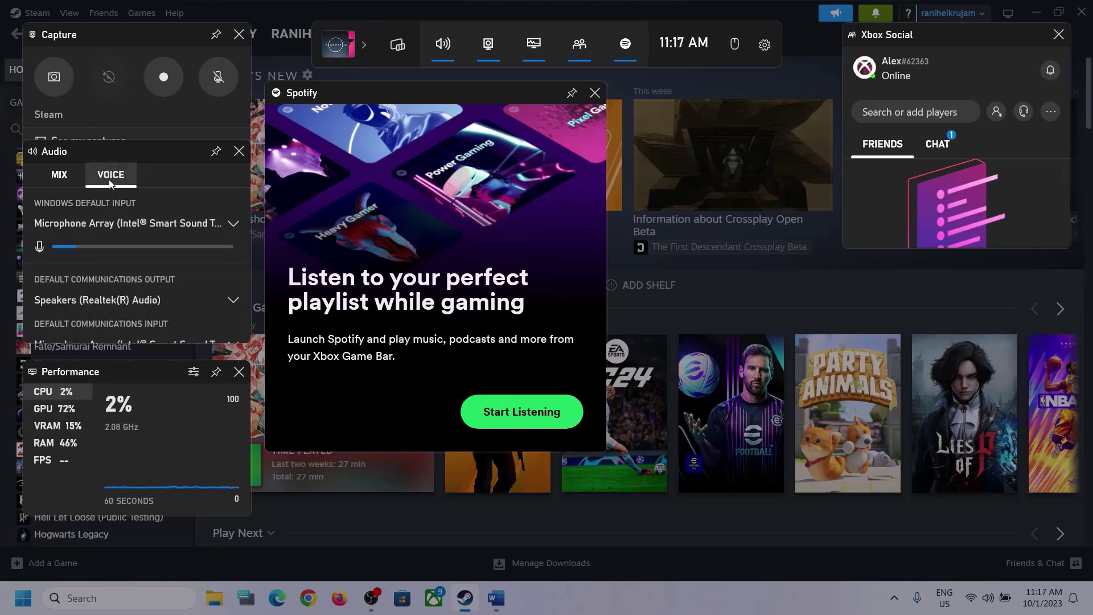
{"action": "left_click", "coordinate": [231, 226]}
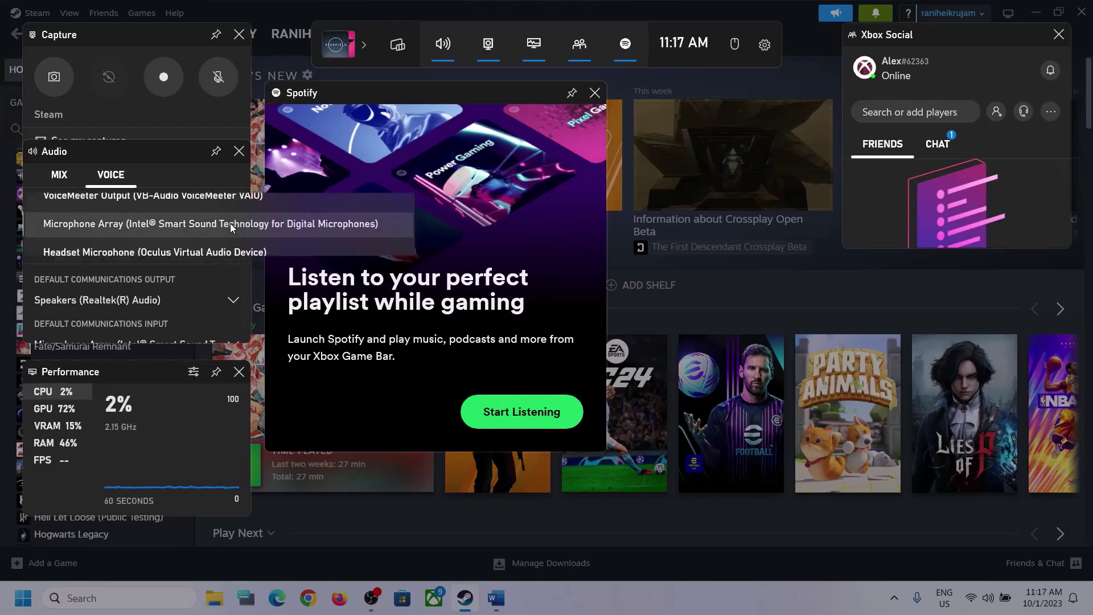
{"action": "left_click", "coordinate": [162, 155]}
{"action": "scroll", "coordinate": [186, 279], "scroll_direction": "down", "scroll_amount": 1}
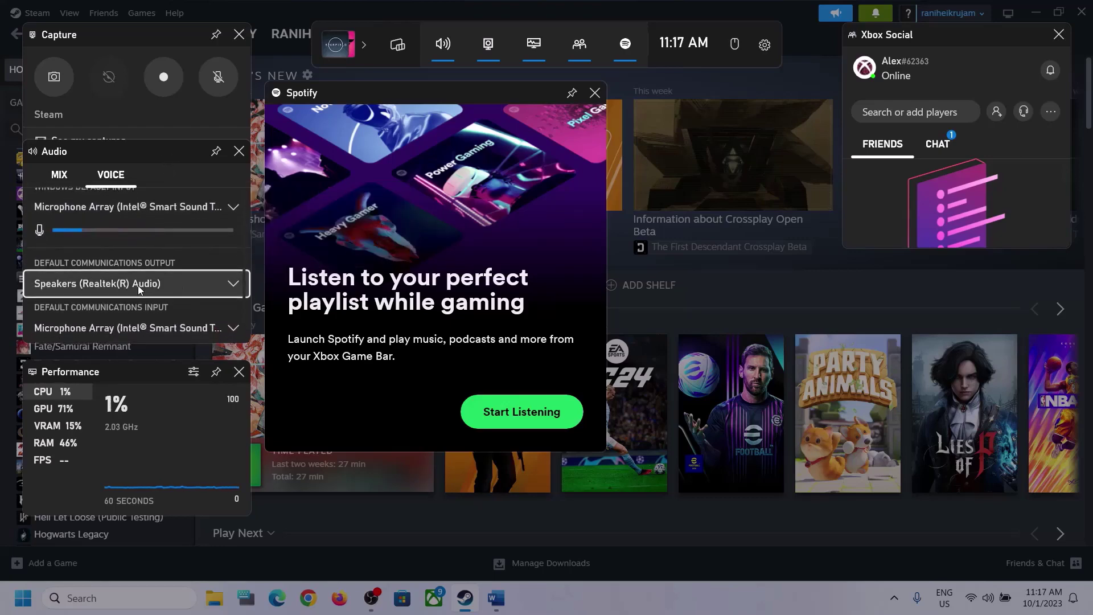
Set communications output to Speakers (Realtek(R) Audio) and input to Microphone Array, then close Game Bar
{"action": "left_click", "coordinate": [235, 284]}
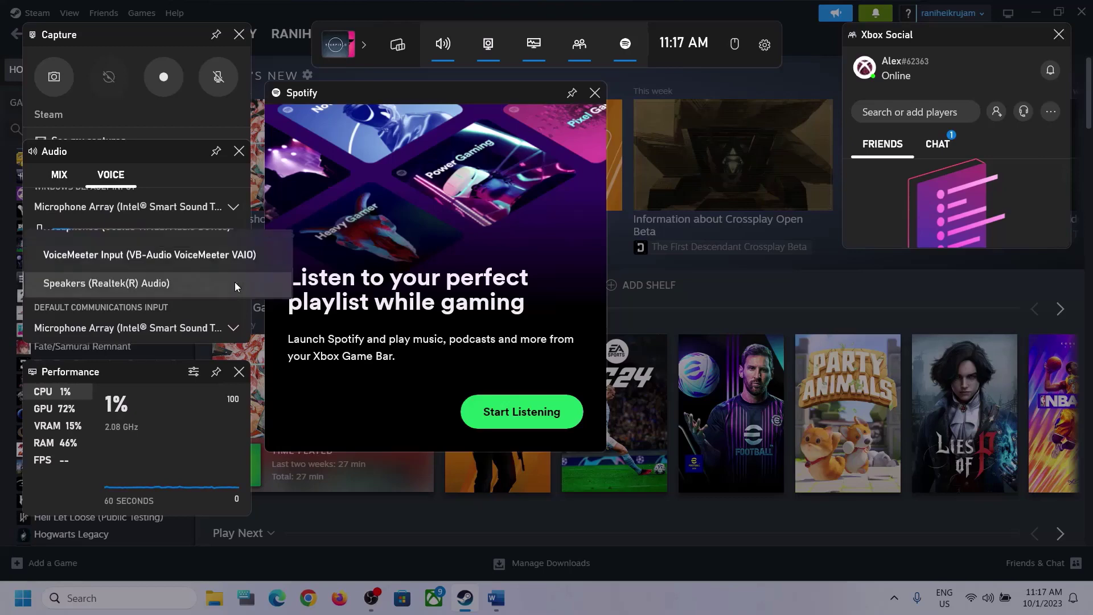
{"action": "left_click", "coordinate": [178, 285]}
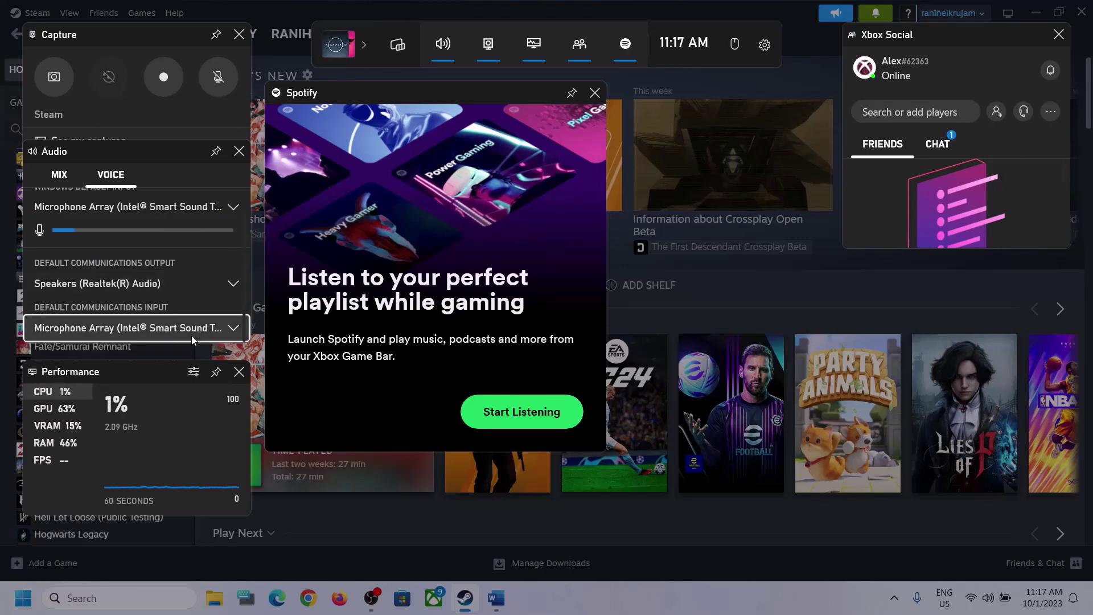
{"action": "left_click", "coordinate": [227, 330]}
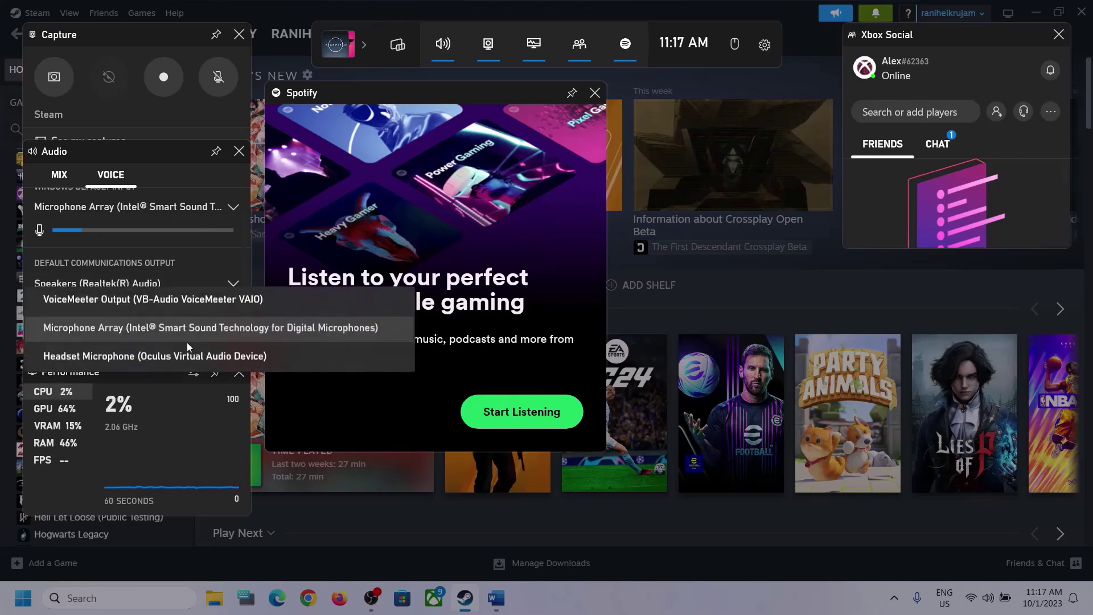
{"action": "left_click", "coordinate": [227, 244]}
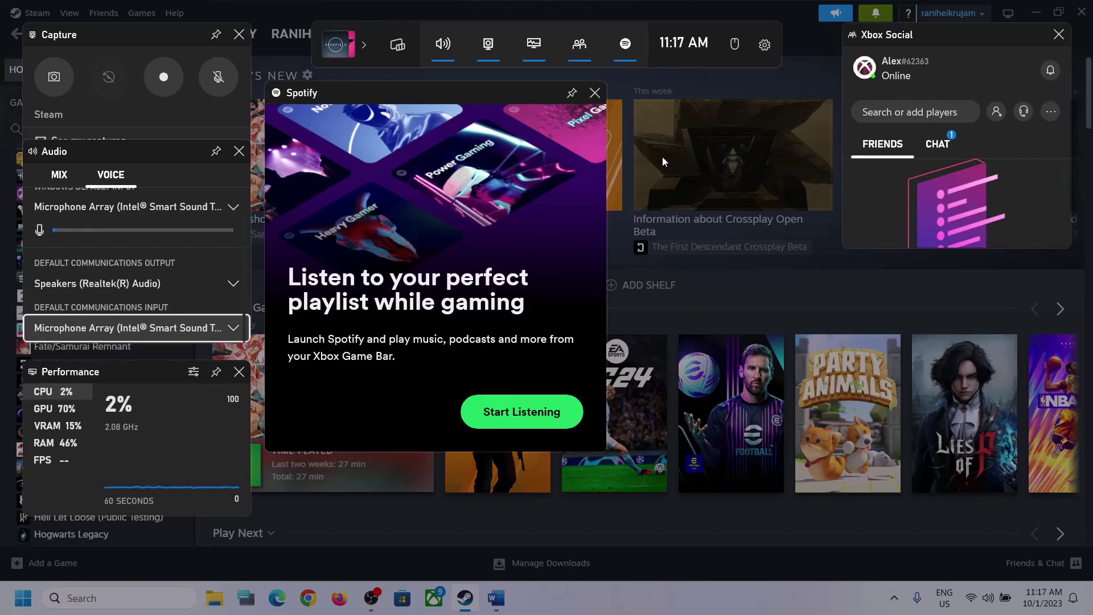
{"action": "left_click", "coordinate": [631, 170]}
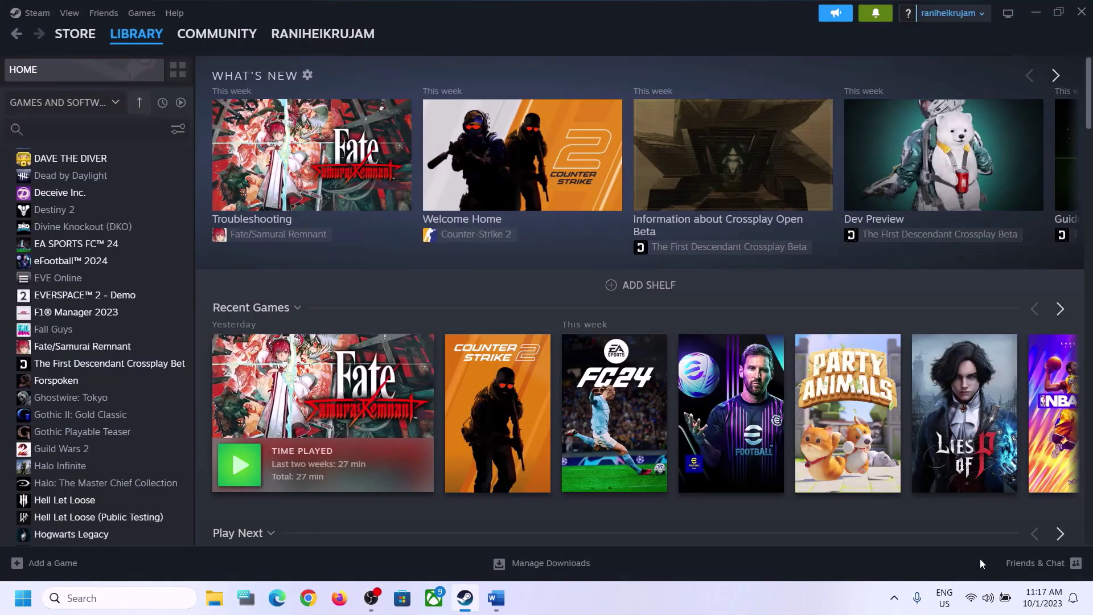
{"action": "left_click", "coordinate": [496, 598]}
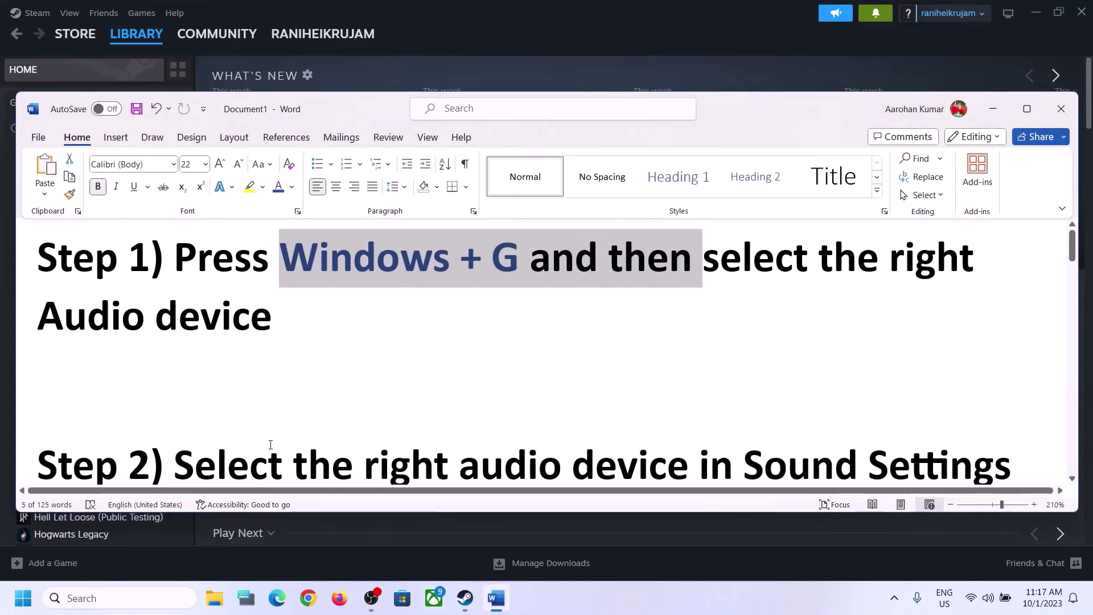
{"action": "scroll", "coordinate": [306, 357], "scroll_direction": "down", "scroll_amount": 3}
{"action": "scroll", "coordinate": [307, 356], "scroll_direction": "up", "scroll_amount": 2}
{"action": "left_click_drag", "start_coordinate": [176, 396], "coordinate": [867, 397]}
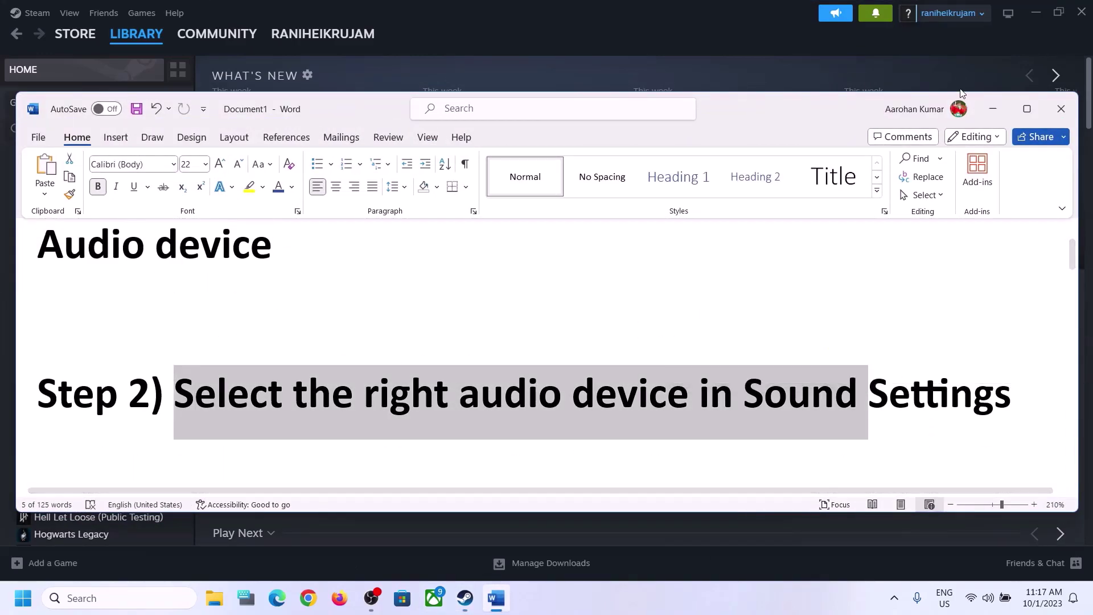
{"action": "left_click", "coordinate": [1003, 111]}
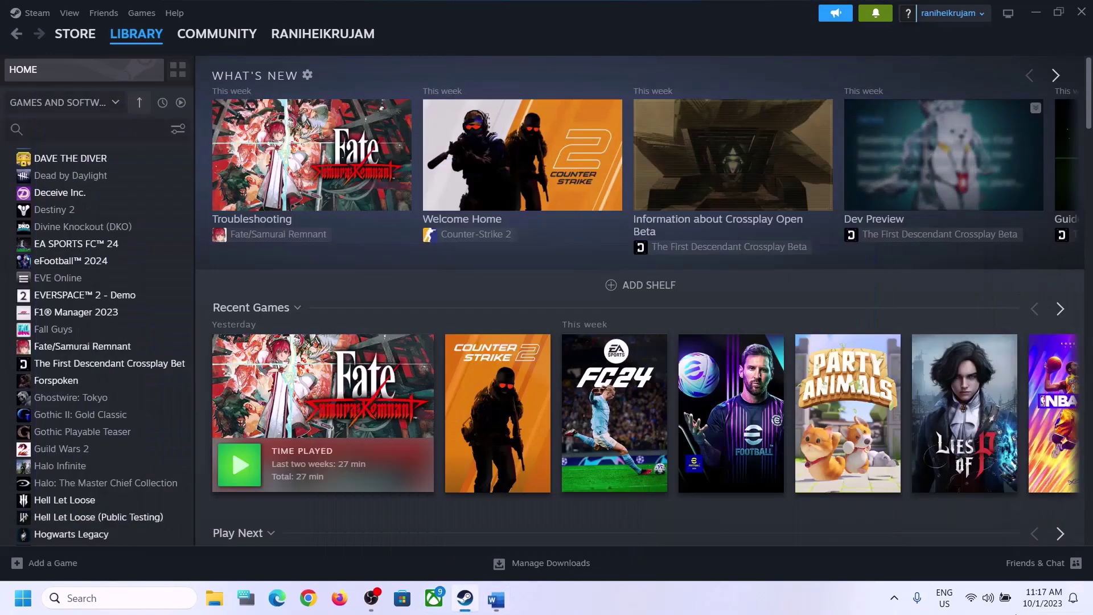
Check the Quick Settings sound output list, confirming Speakers (Realtek(R) Audio) at 100%
{"action": "left_click", "coordinate": [989, 599]}
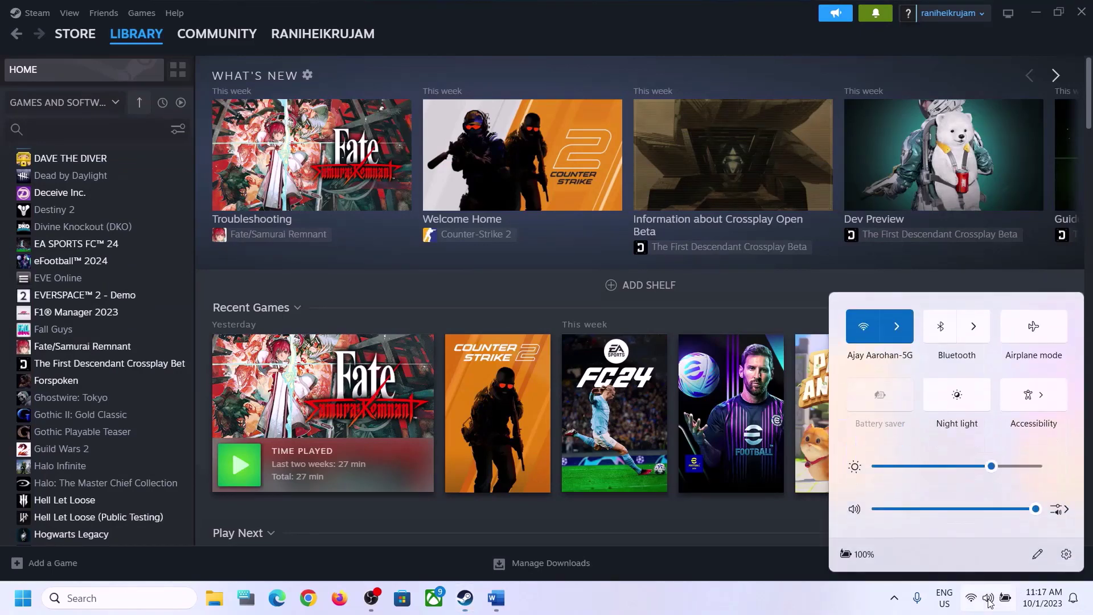
{"action": "left_click", "coordinate": [1062, 510]}
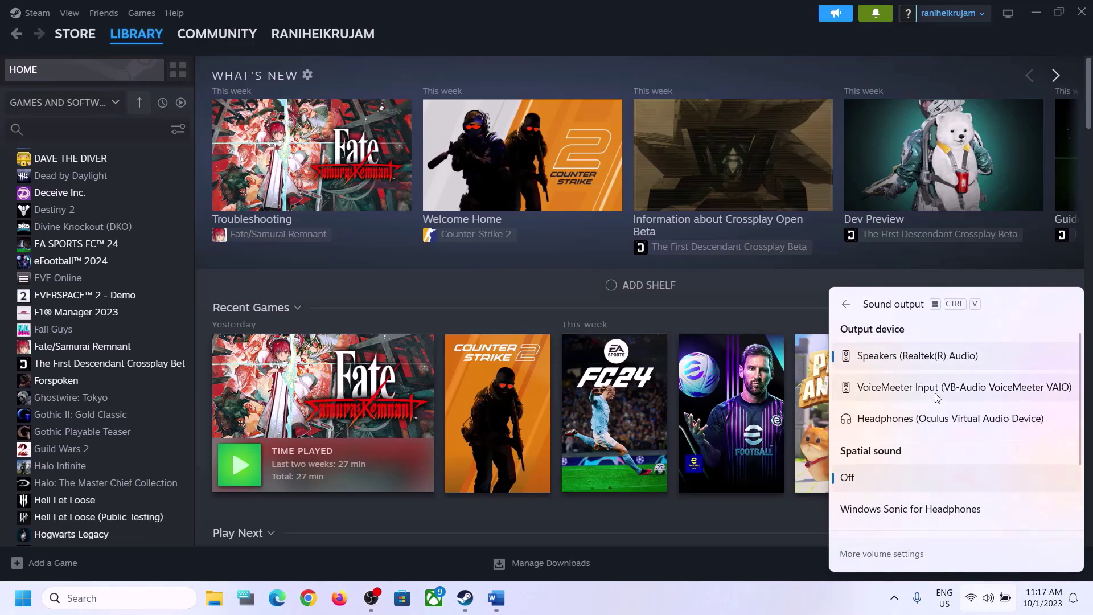
{"action": "scroll", "coordinate": [928, 451], "scroll_direction": "down", "scroll_amount": 1}
{"action": "scroll", "coordinate": [927, 463], "scroll_direction": "down", "scroll_amount": 2}
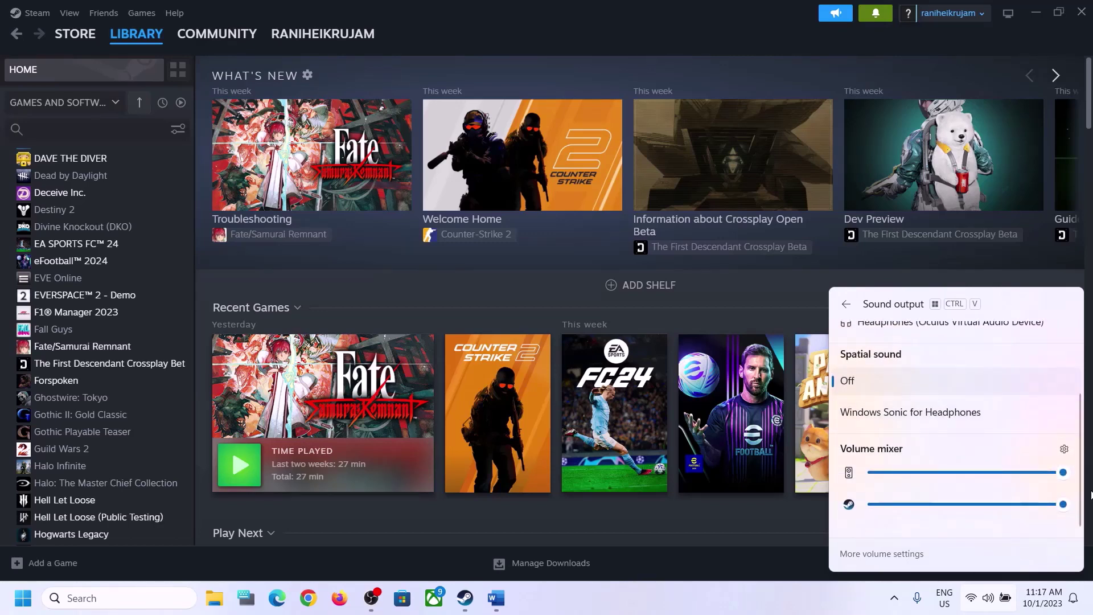
{"action": "left_click", "coordinate": [852, 599]}
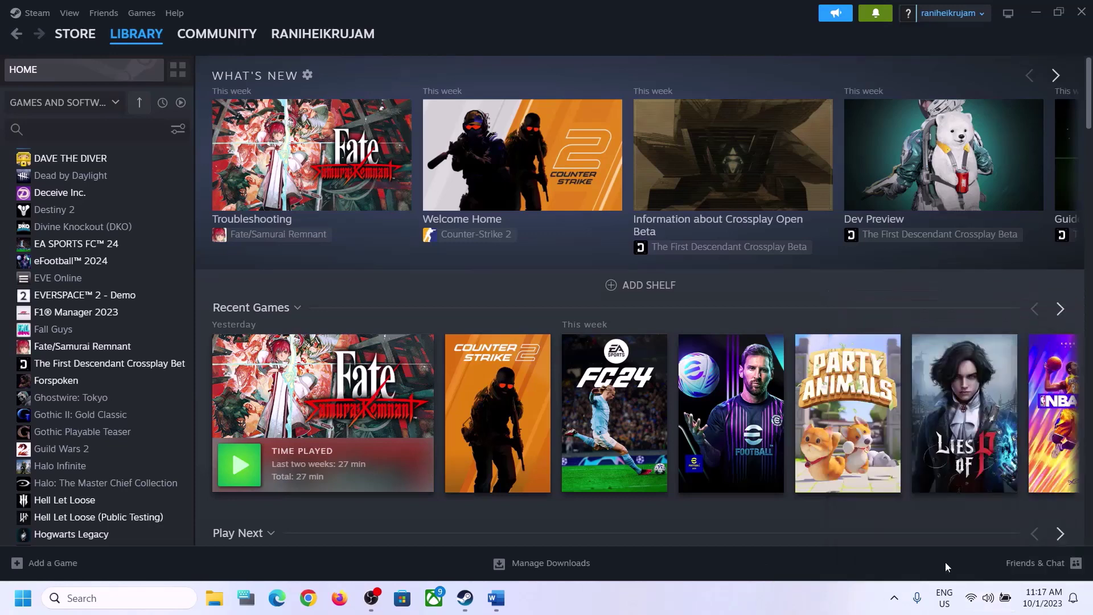
{"action": "right_click", "coordinate": [989, 605]}
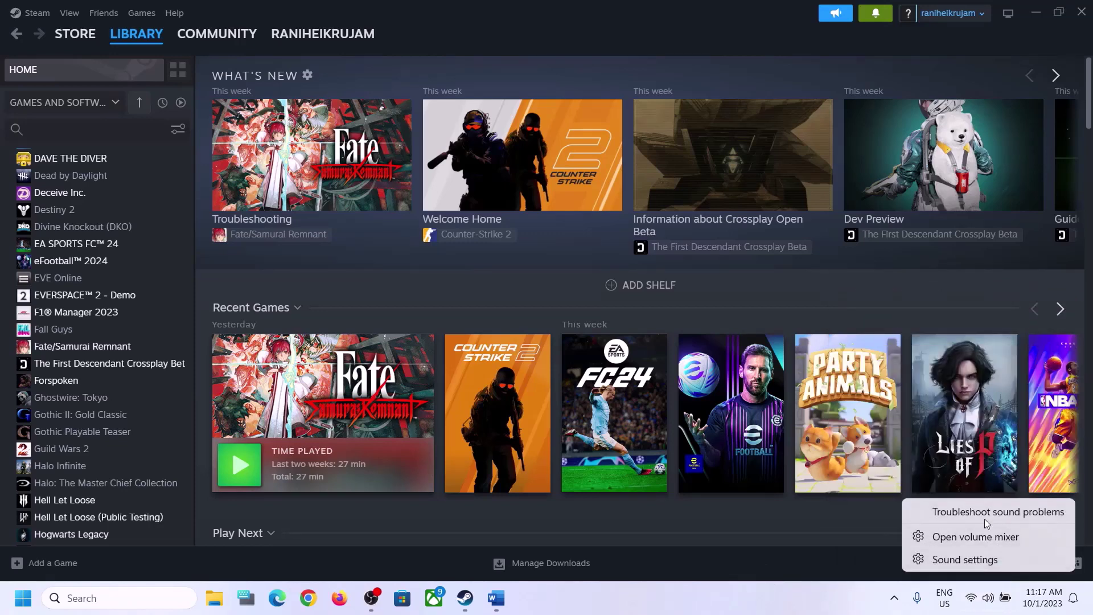
Review the output devices and Volume mixer on System > Sound, then close Settings
{"action": "left_click", "coordinate": [980, 560]}
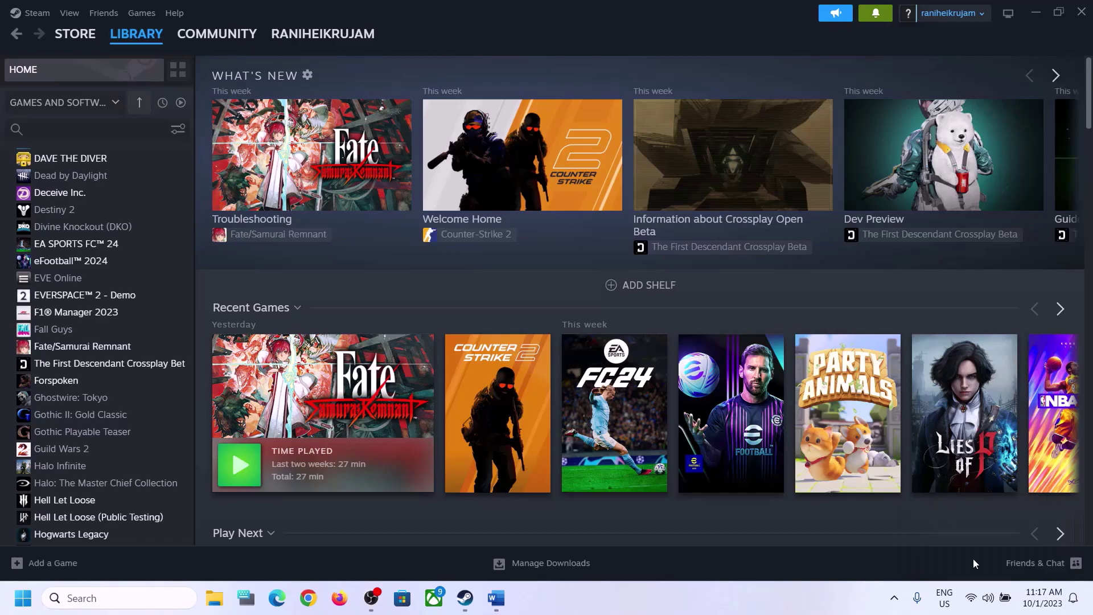
{"action": "left_click", "coordinate": [993, 124]}
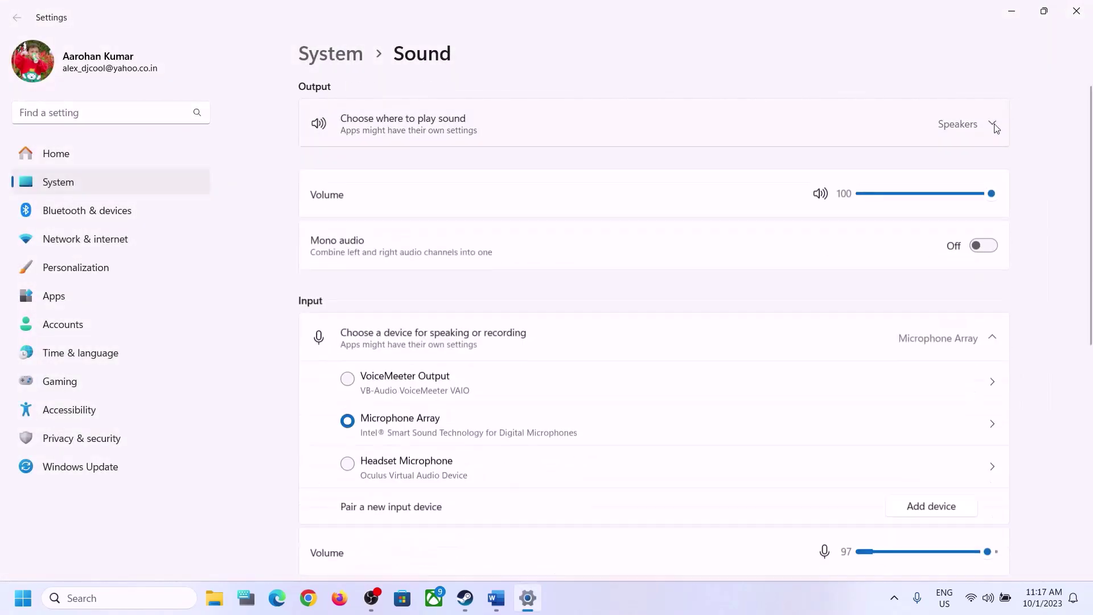
{"action": "left_click", "coordinate": [993, 123]}
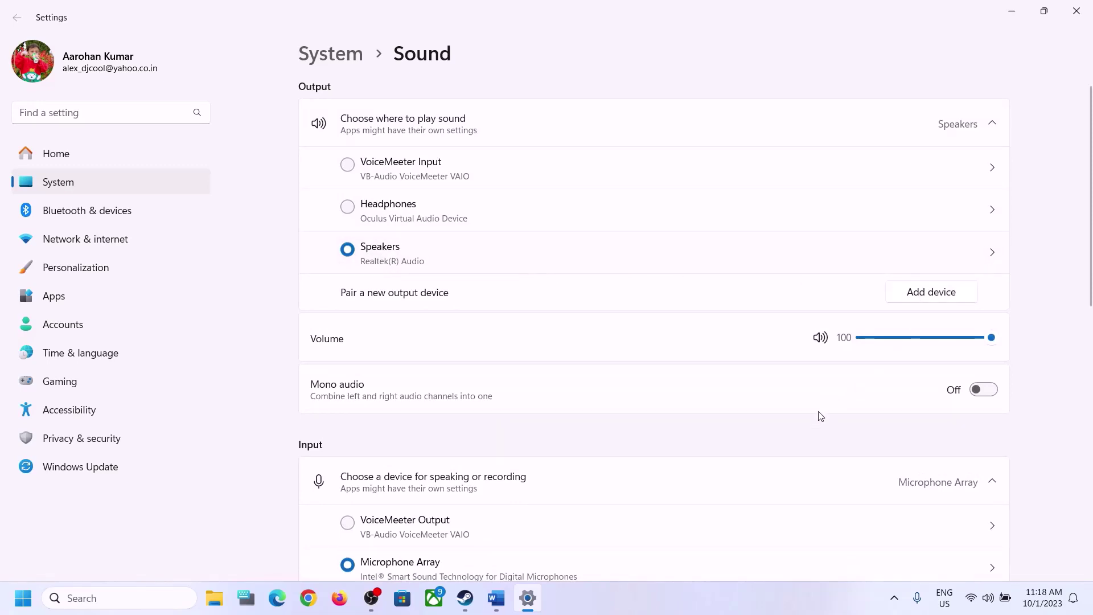
{"action": "scroll", "coordinate": [817, 430], "scroll_direction": "down", "scroll_amount": 5}
{"action": "scroll", "coordinate": [816, 433], "scroll_direction": "down", "scroll_amount": 3}
{"action": "scroll", "coordinate": [815, 432], "scroll_direction": "up", "scroll_amount": 2}
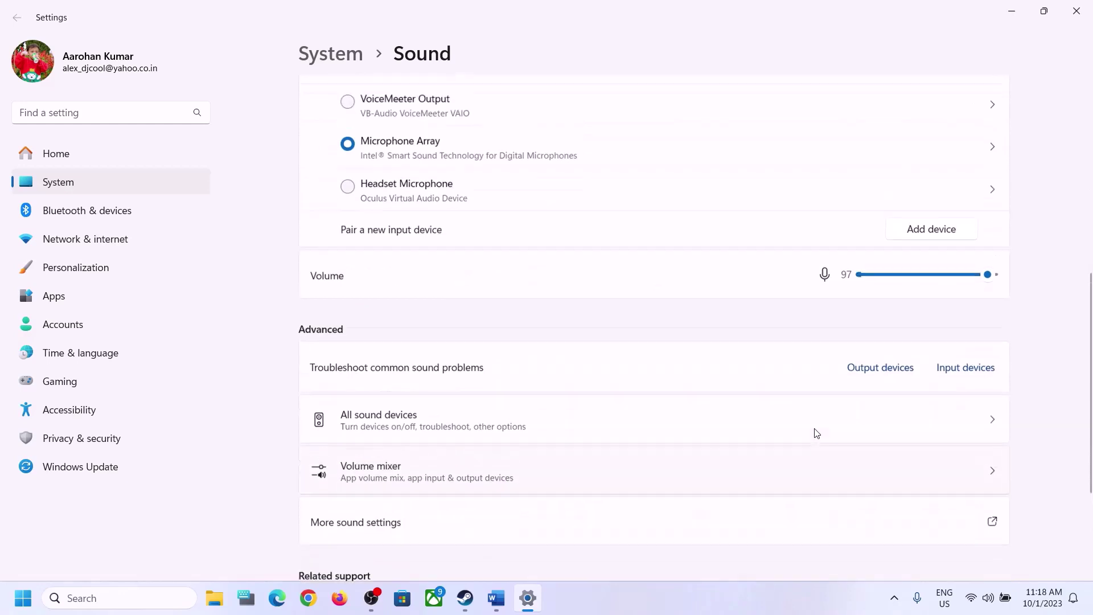
{"action": "scroll", "coordinate": [523, 448], "scroll_direction": "down", "scroll_amount": 2}
{"action": "left_click", "coordinate": [390, 441]}
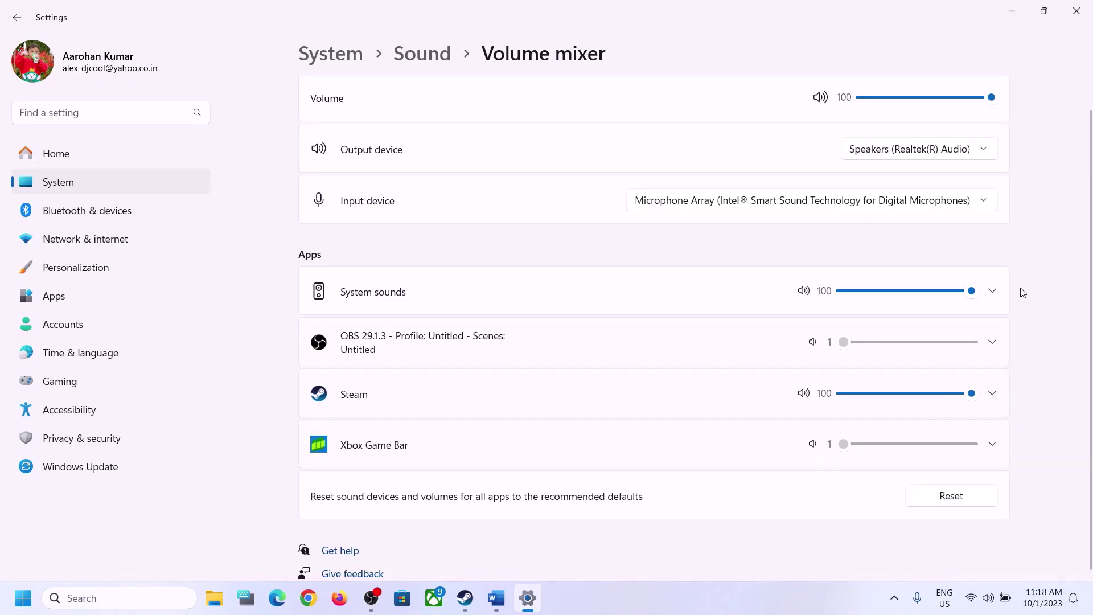
{"action": "left_click", "coordinate": [1076, 11]}
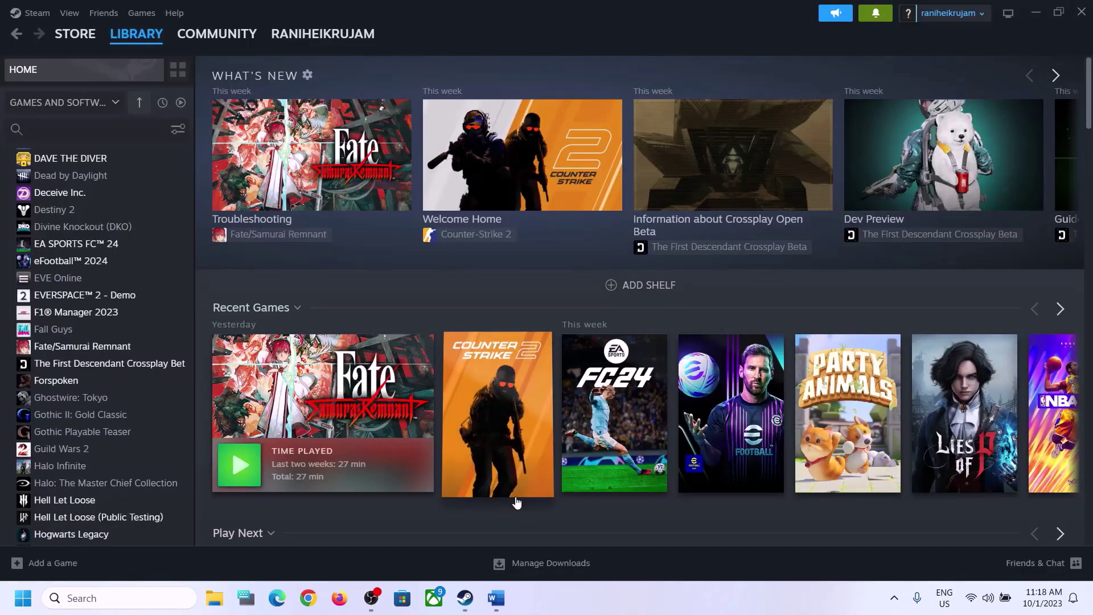
Highlight 'Restart the game' and 'Restart PC' in Step 3 of the Word notes
{"action": "left_click", "coordinate": [494, 598]}
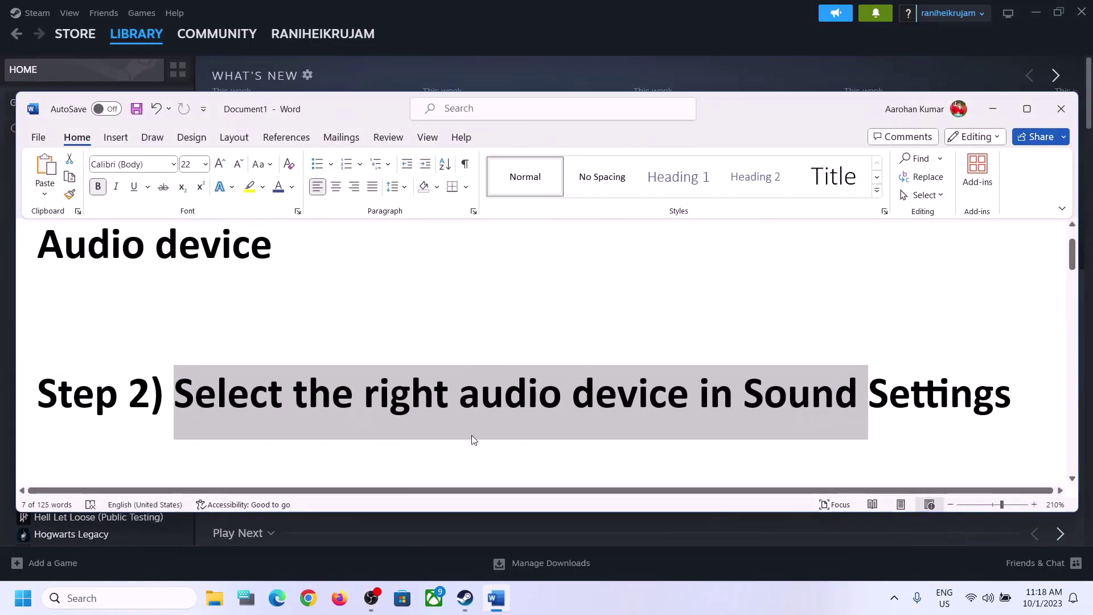
{"action": "scroll", "coordinate": [473, 438], "scroll_direction": "down", "scroll_amount": 2}
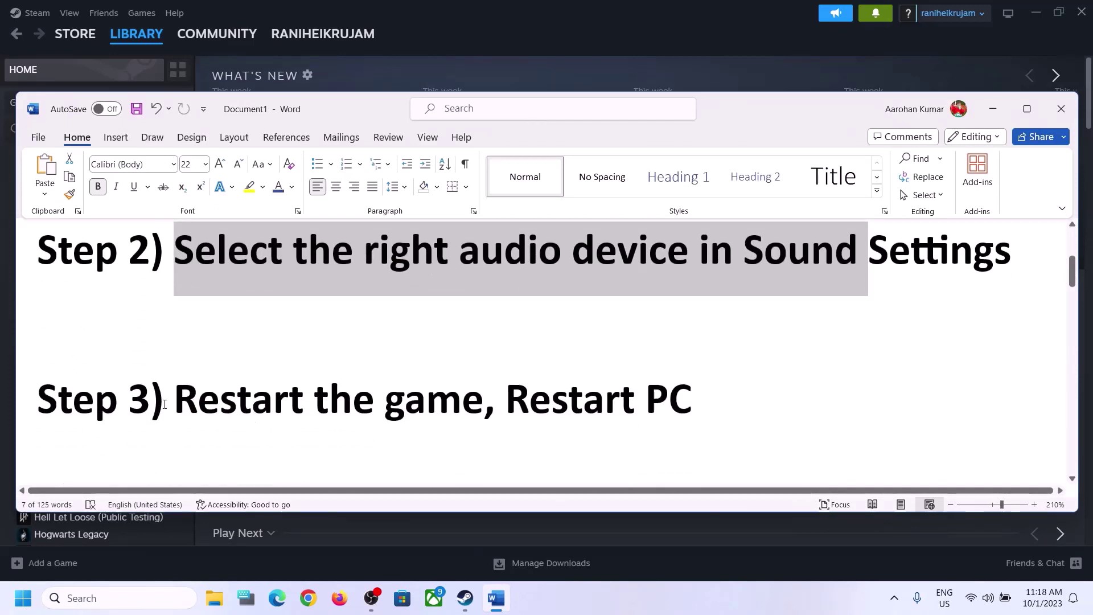
{"action": "left_click_drag", "start_coordinate": [176, 398], "coordinate": [465, 400]}
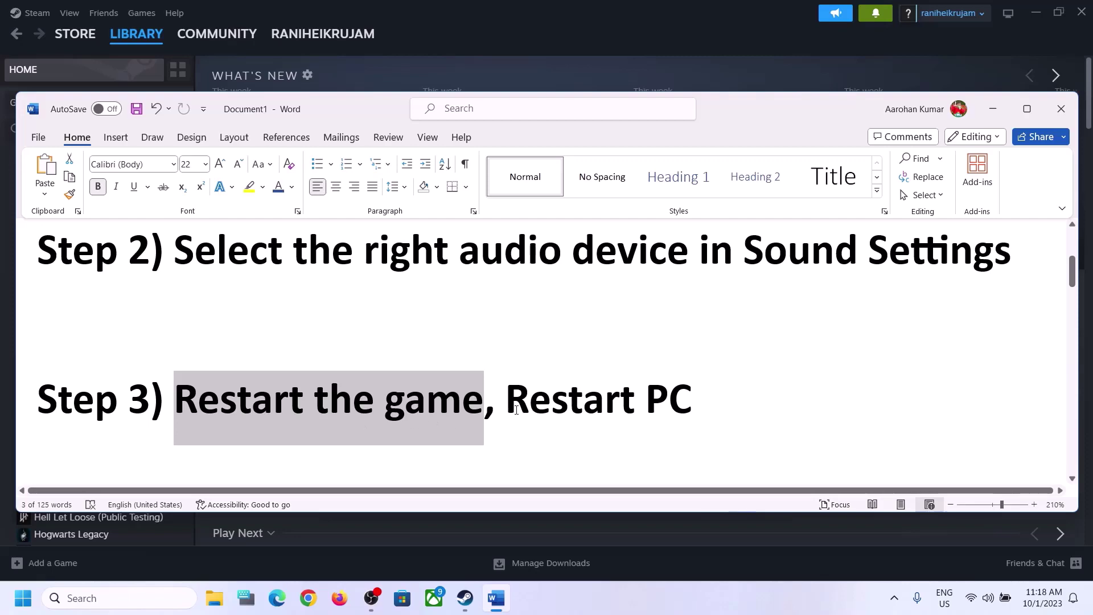
{"action": "left_click_drag", "start_coordinate": [510, 403], "coordinate": [692, 402]}
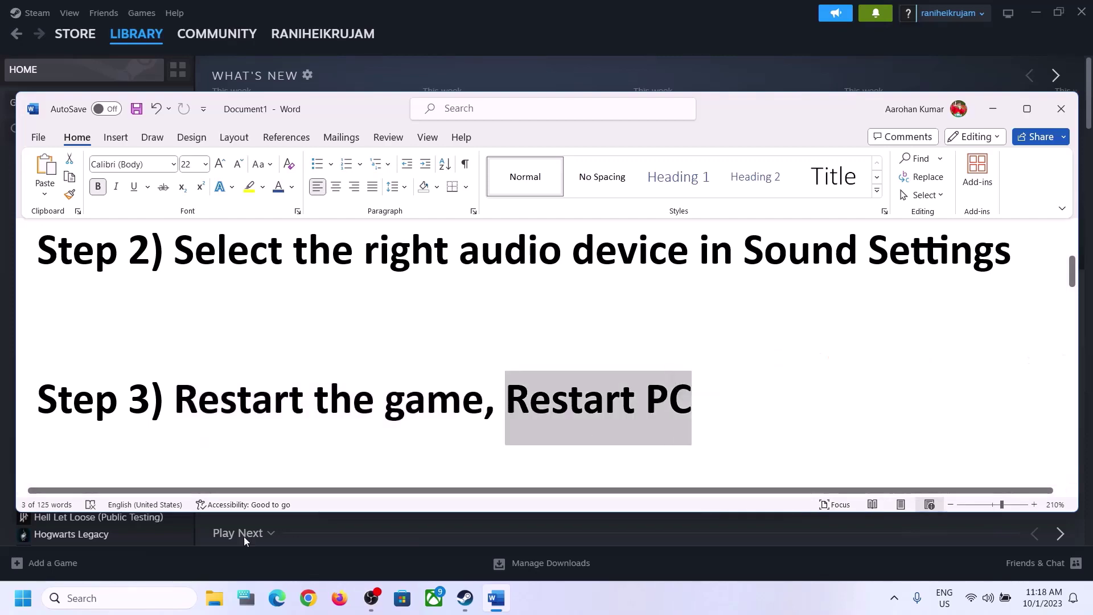
Preview the Start menu power options and the Quick Settings sound output list
{"action": "key", "text": "super"}
{"action": "left_click", "coordinate": [414, 549]}
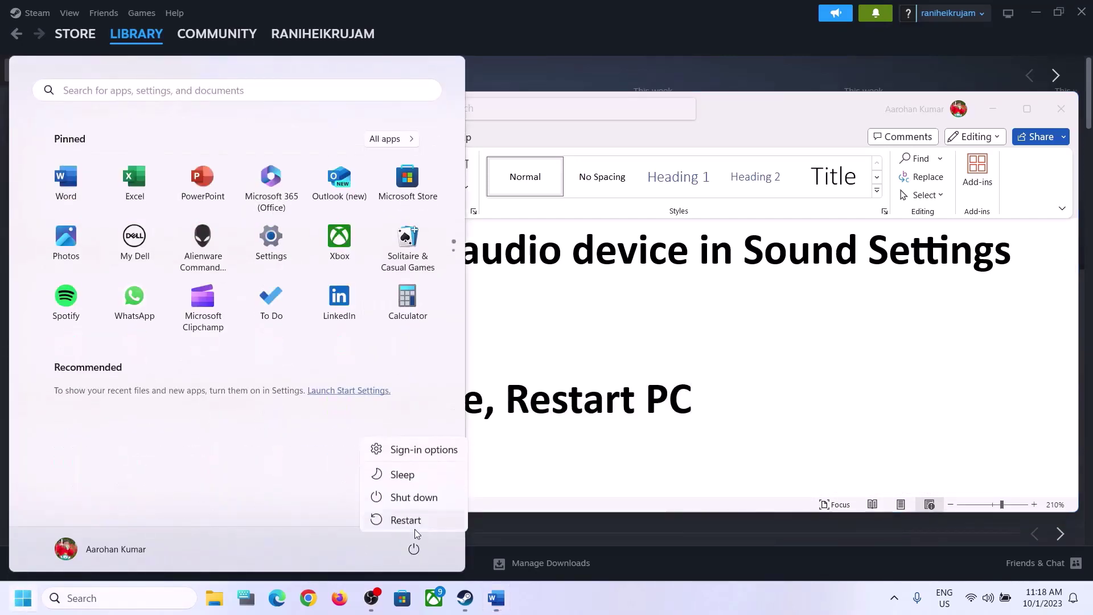
{"action": "key", "text": "Escape"}
{"action": "key", "text": "Escape"}
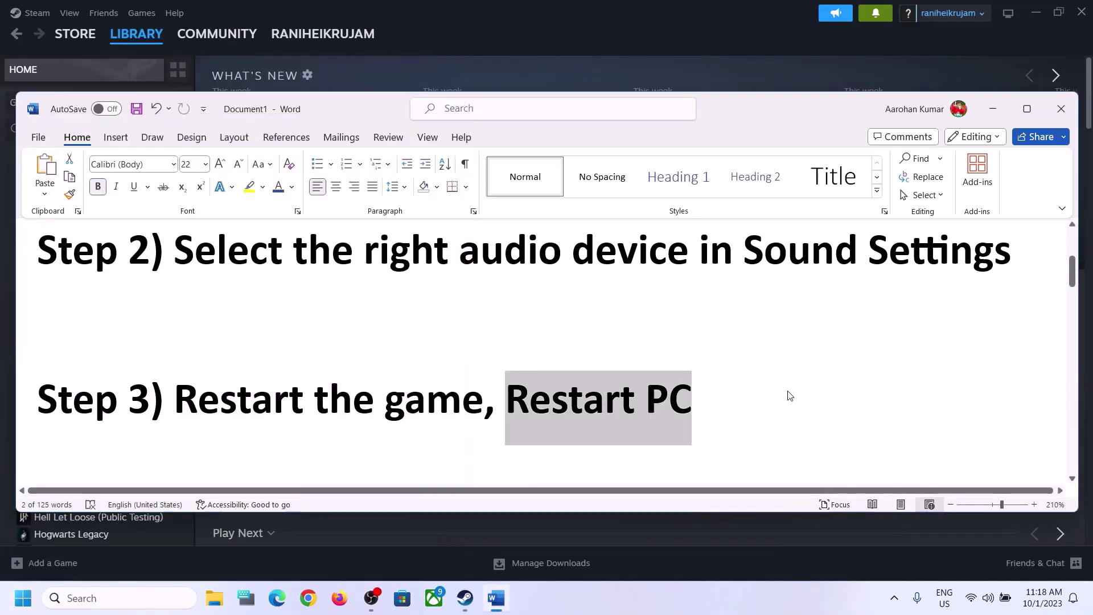
{"action": "left_click", "coordinate": [987, 598]}
{"action": "left_click", "coordinate": [1062, 509]}
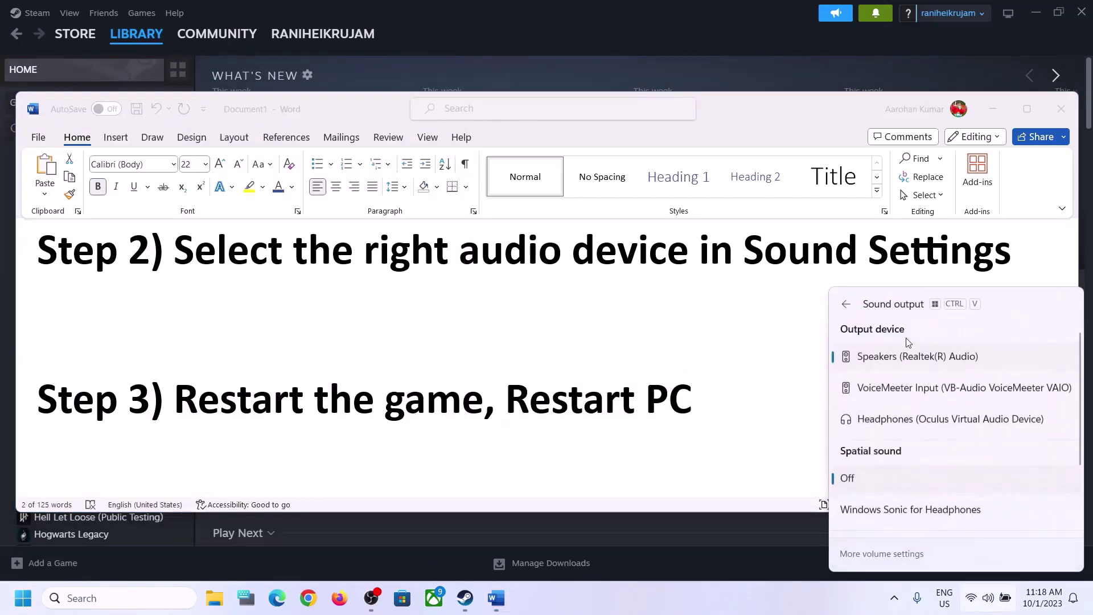
{"action": "left_click", "coordinate": [410, 407]}
Clear the Step 3 highlight and scroll down to Step 4 on the sample rate
{"action": "left_click", "coordinate": [375, 400]}
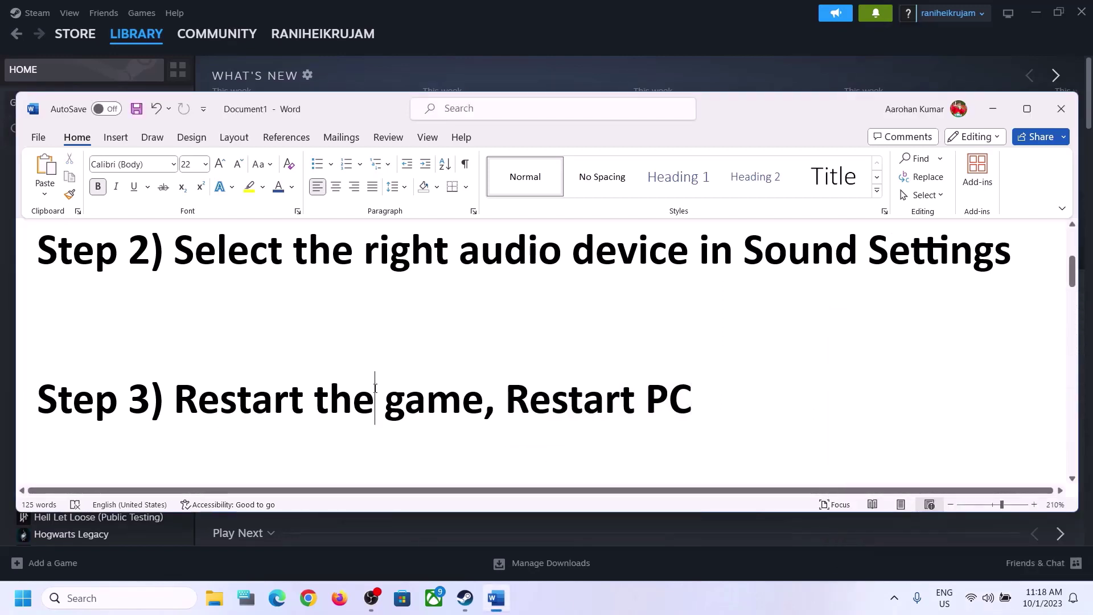
{"action": "scroll", "coordinate": [376, 388], "scroll_direction": "down", "scroll_amount": 2}
{"action": "scroll", "coordinate": [376, 388], "scroll_direction": "down", "scroll_amount": 1}
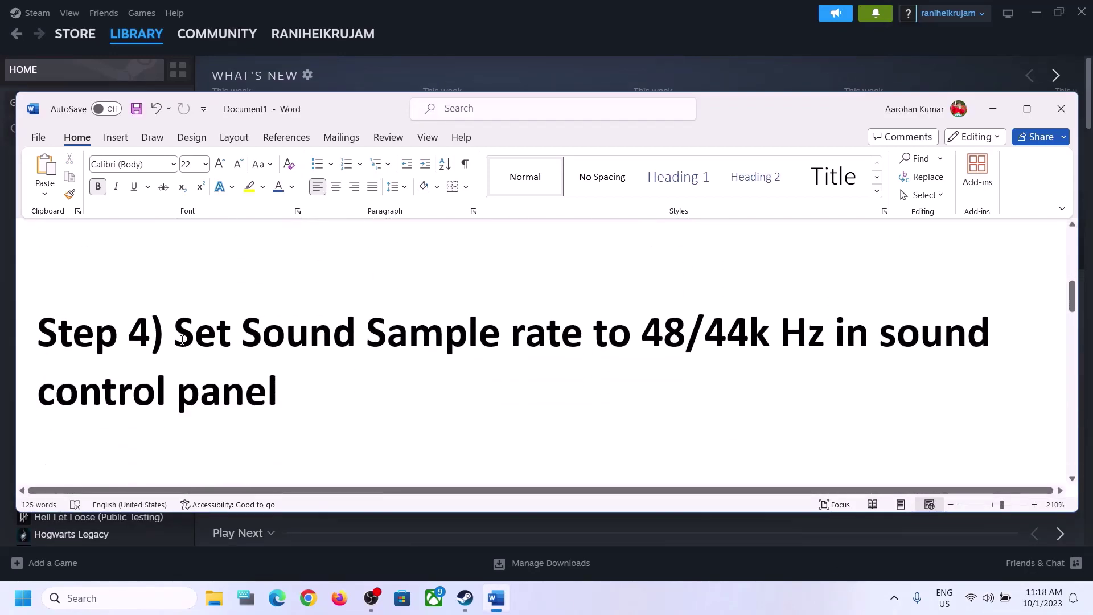
{"action": "left_click_drag", "start_coordinate": [174, 336], "coordinate": [446, 403]}
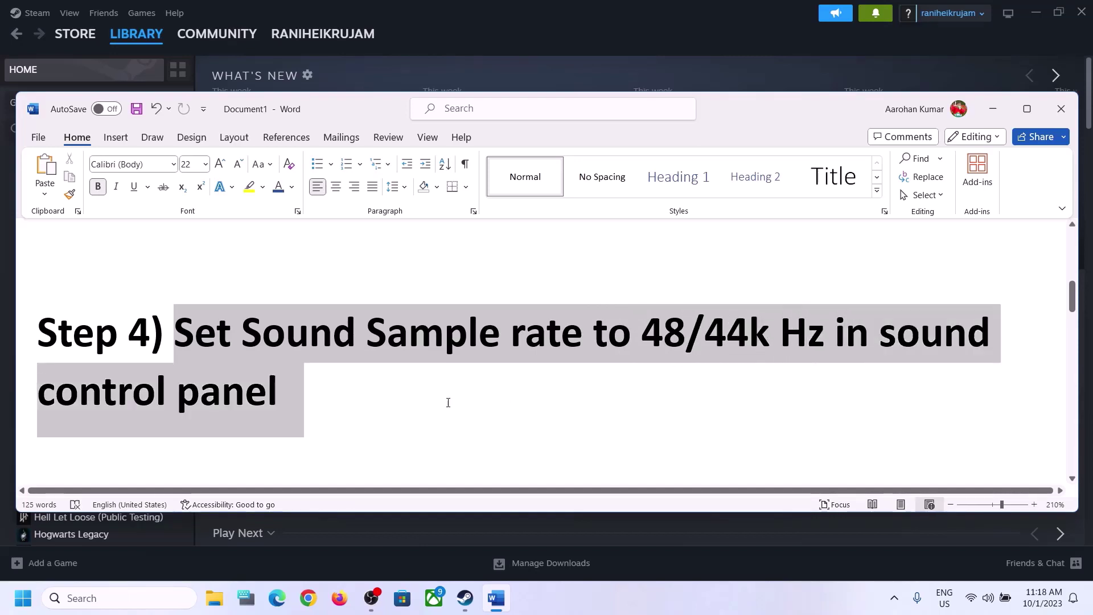
{"action": "left_click", "coordinate": [125, 598]}
{"action": "type", "text": "control"}
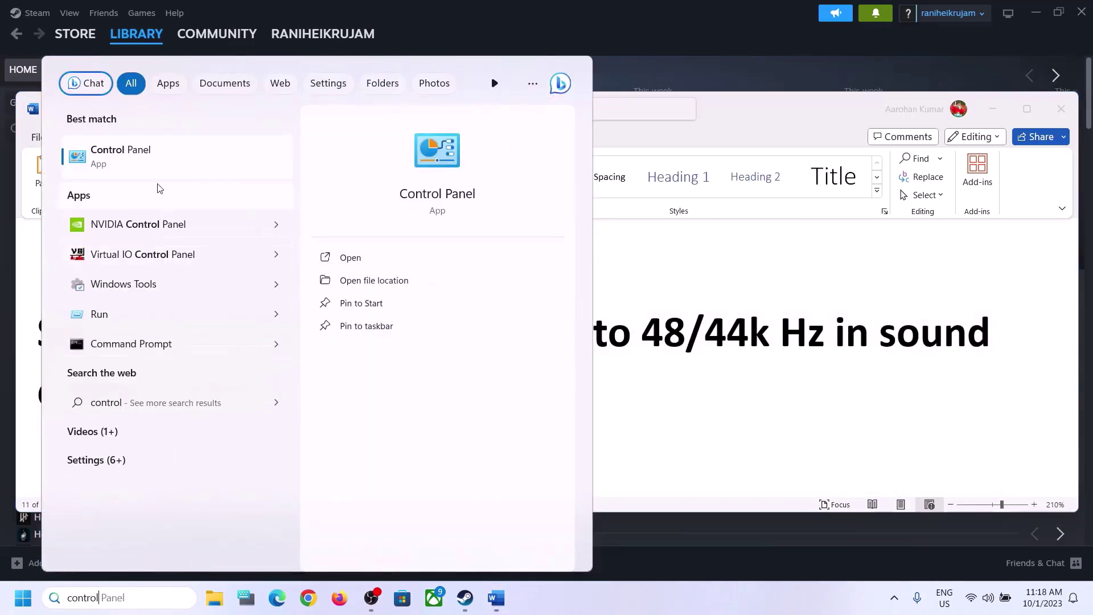
Open Control Panel > Hardware and Sound > Sound and select Speakers on the Playback tab
{"action": "left_click", "coordinate": [154, 162]}
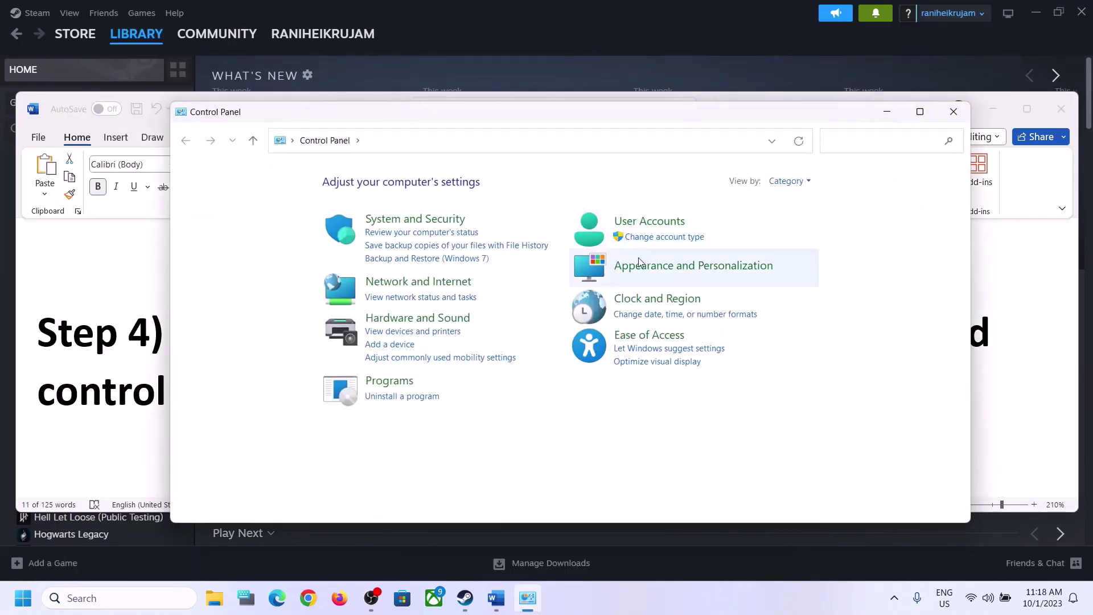
{"action": "left_click", "coordinate": [414, 320]}
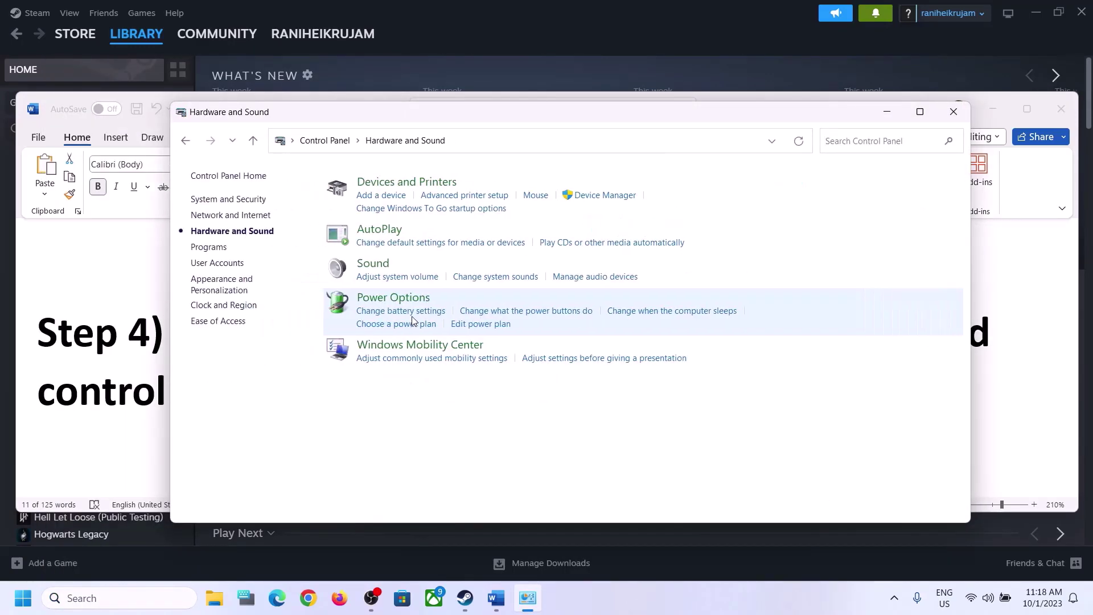
{"action": "left_click", "coordinate": [370, 265]}
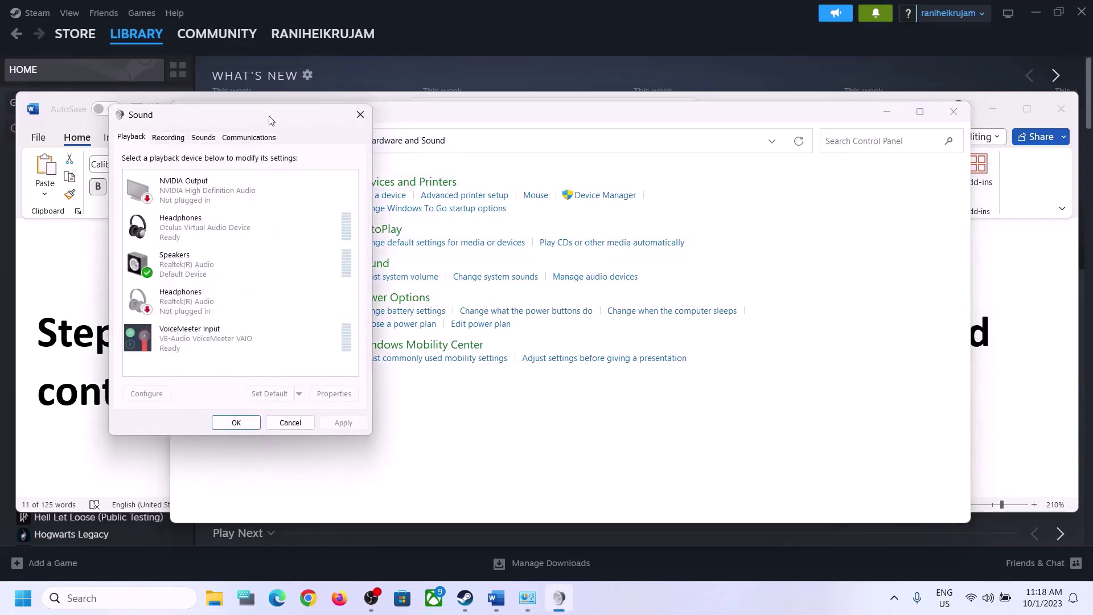
{"action": "left_click_drag", "start_coordinate": [268, 120], "coordinate": [517, 100]}
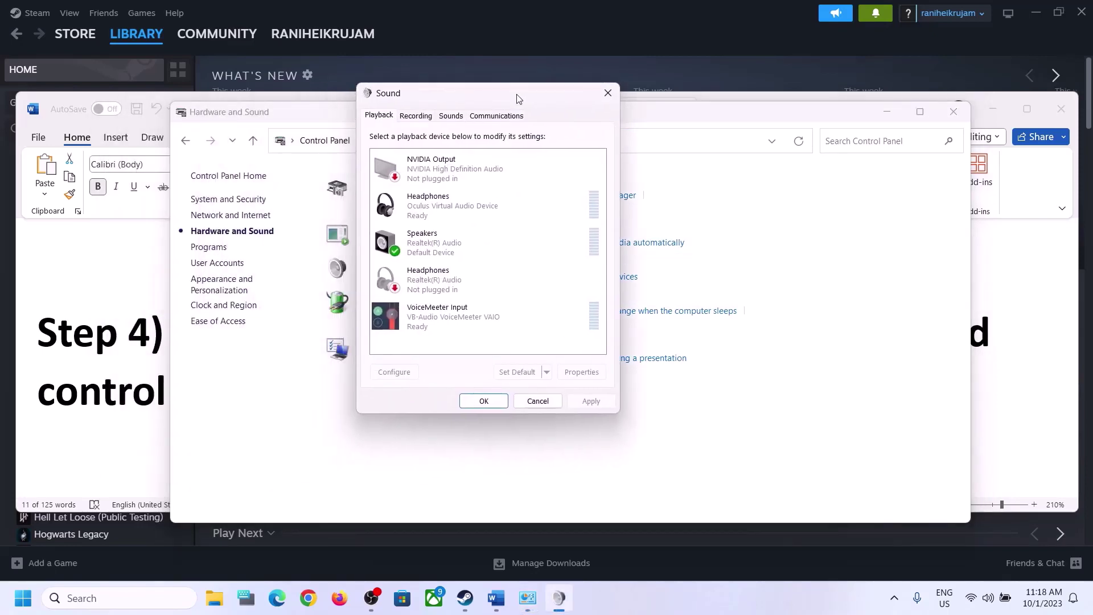
{"action": "left_click", "coordinate": [445, 252]}
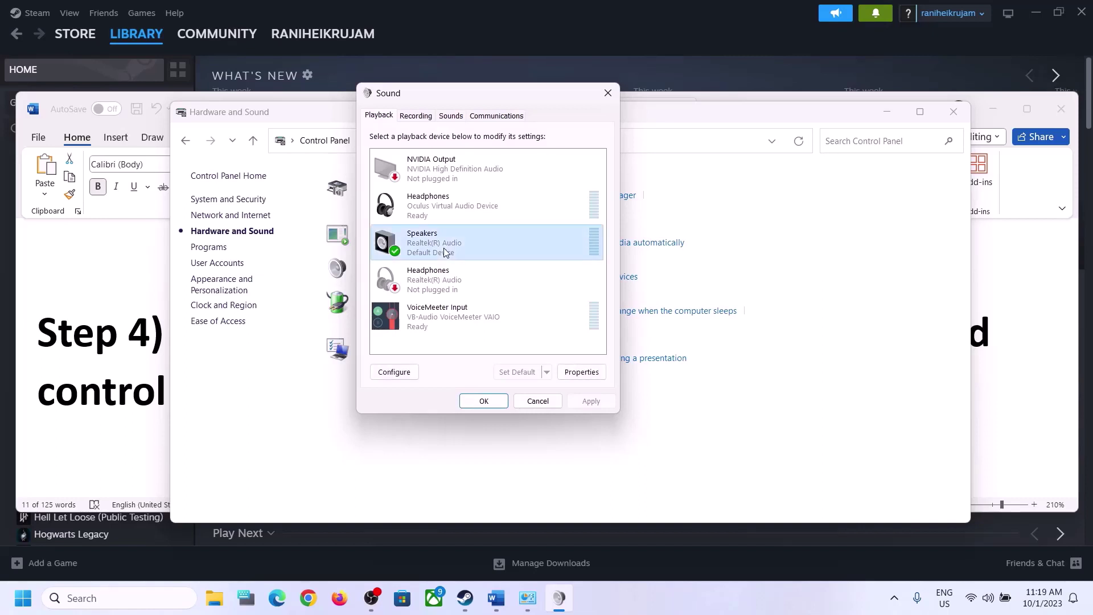
{"action": "left_click", "coordinate": [440, 210]}
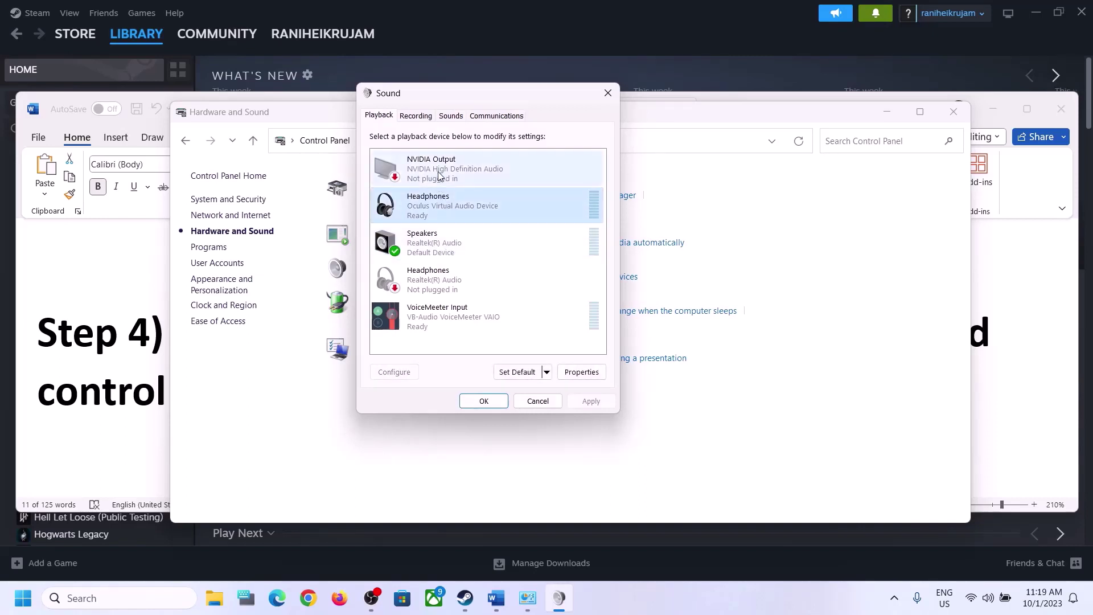
{"action": "left_click", "coordinate": [436, 239]}
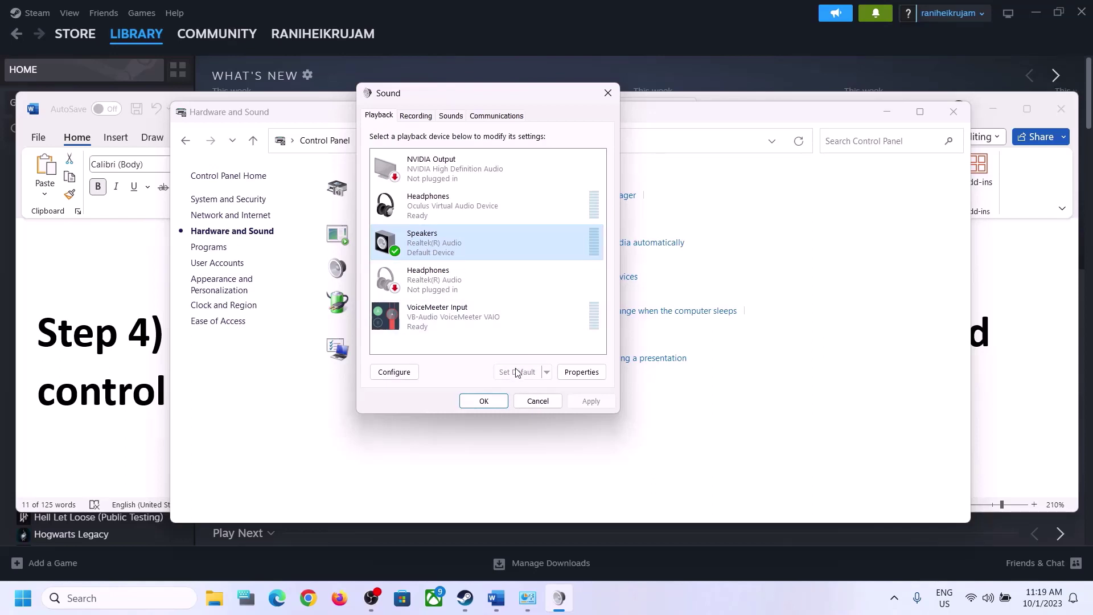
{"action": "right_click", "coordinate": [445, 244]}
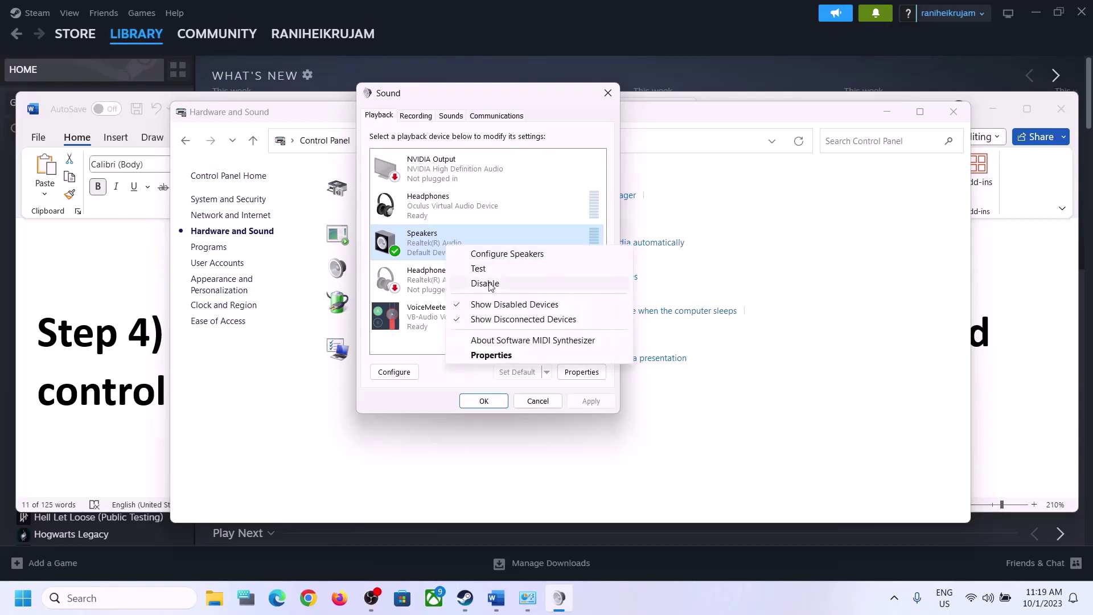
Set the Speakers' Default Format to 24 bit, 48000 Hz under Properties > Advanced and apply it
{"action": "left_click", "coordinate": [492, 355]}
{"action": "left_click", "coordinate": [462, 168]}
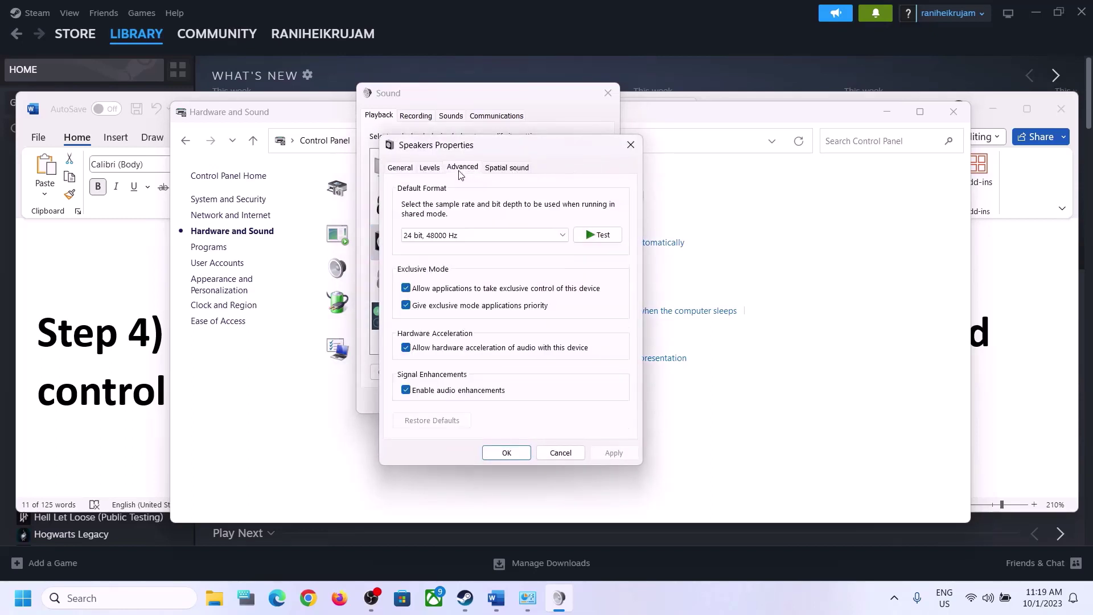
{"action": "left_click", "coordinate": [562, 235]}
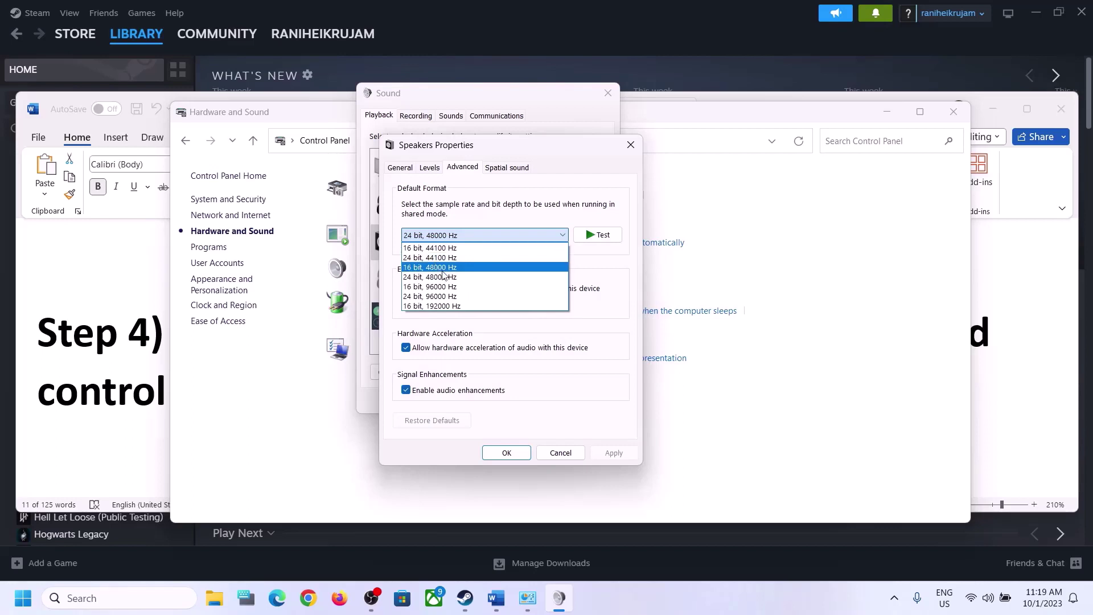
{"action": "left_click", "coordinate": [443, 269]}
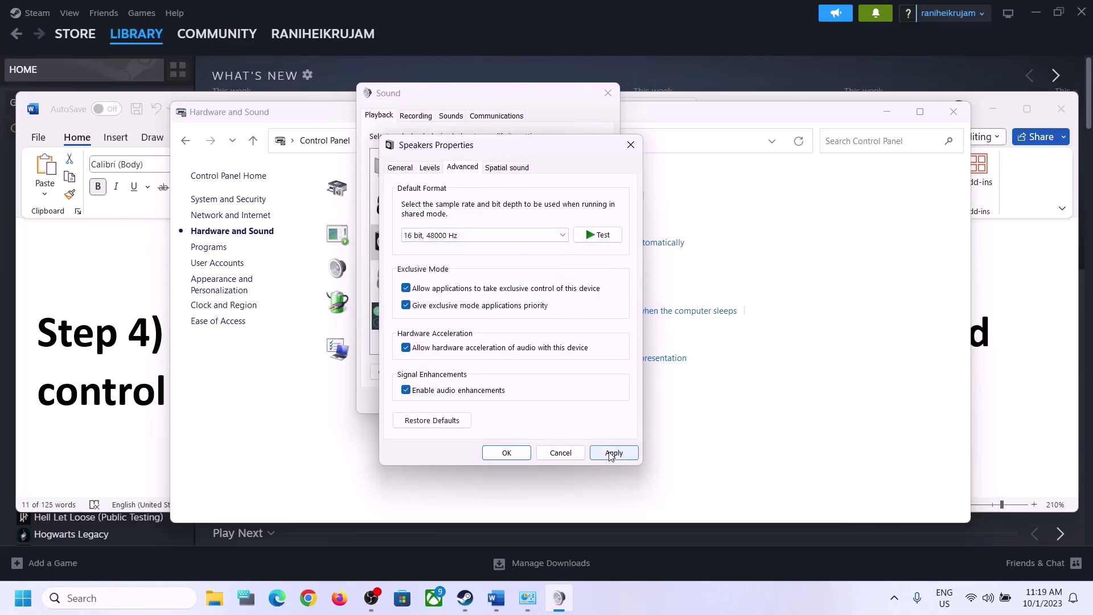
{"action": "left_click", "coordinate": [614, 452]}
{"action": "left_click", "coordinate": [468, 235]}
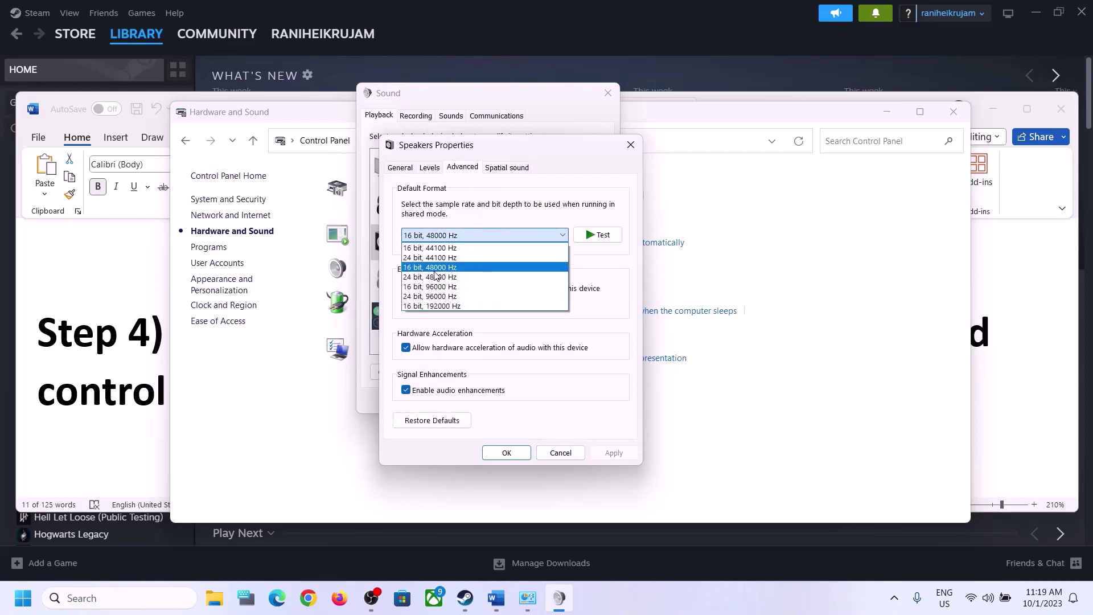
{"action": "left_click", "coordinate": [435, 277]}
{"action": "left_click", "coordinate": [615, 454]}
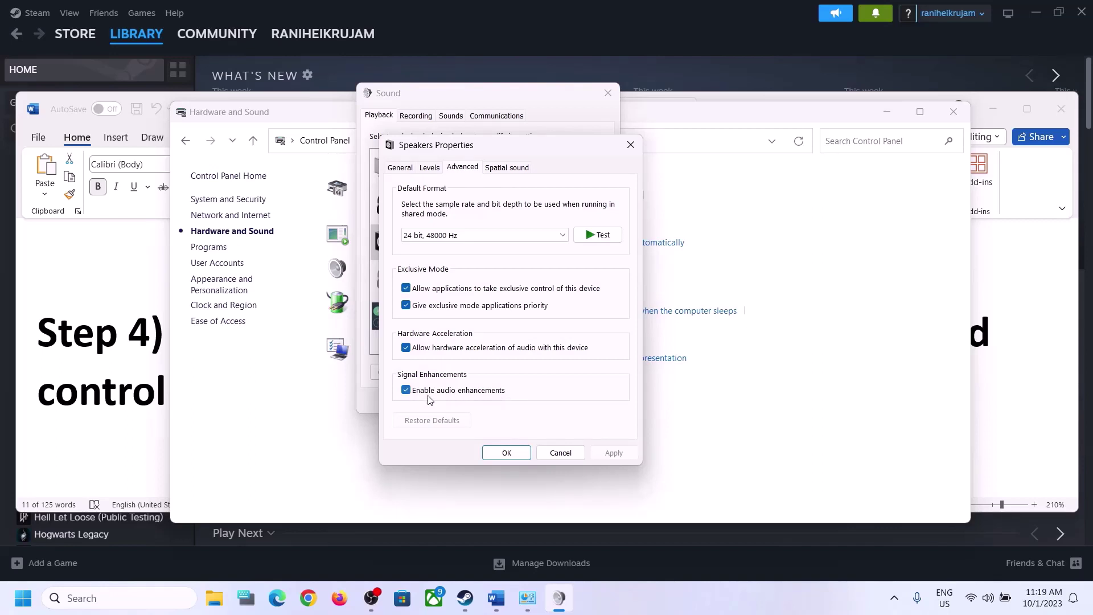
Close Speakers properties, the Sound dialog, and Control Panel to return to Word
{"action": "left_click", "coordinate": [507, 454]}
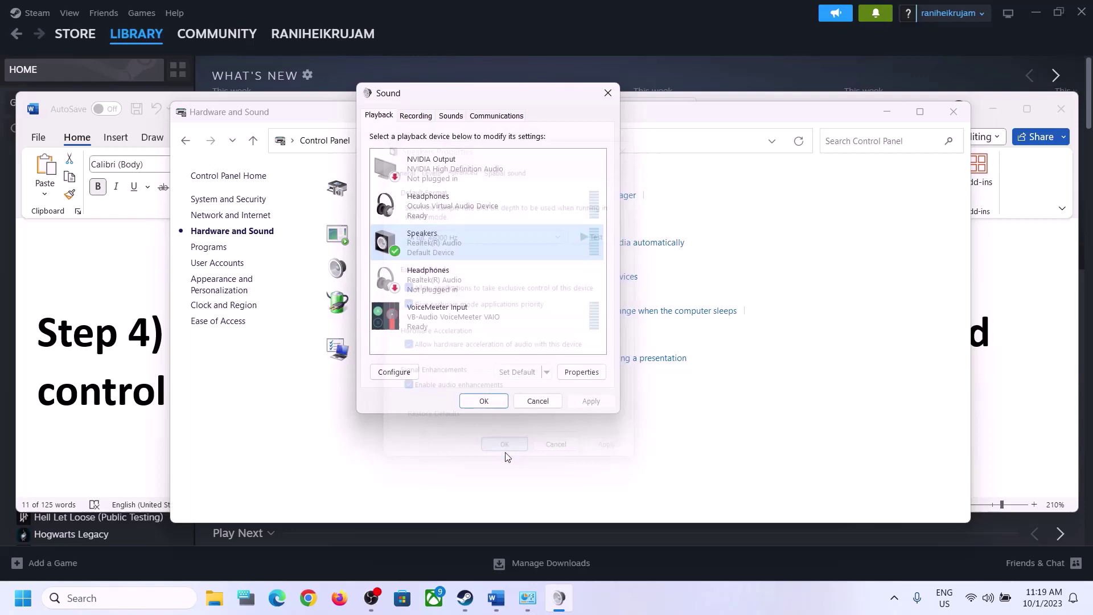
{"action": "left_click", "coordinate": [500, 402]}
{"action": "left_click", "coordinate": [962, 108]}
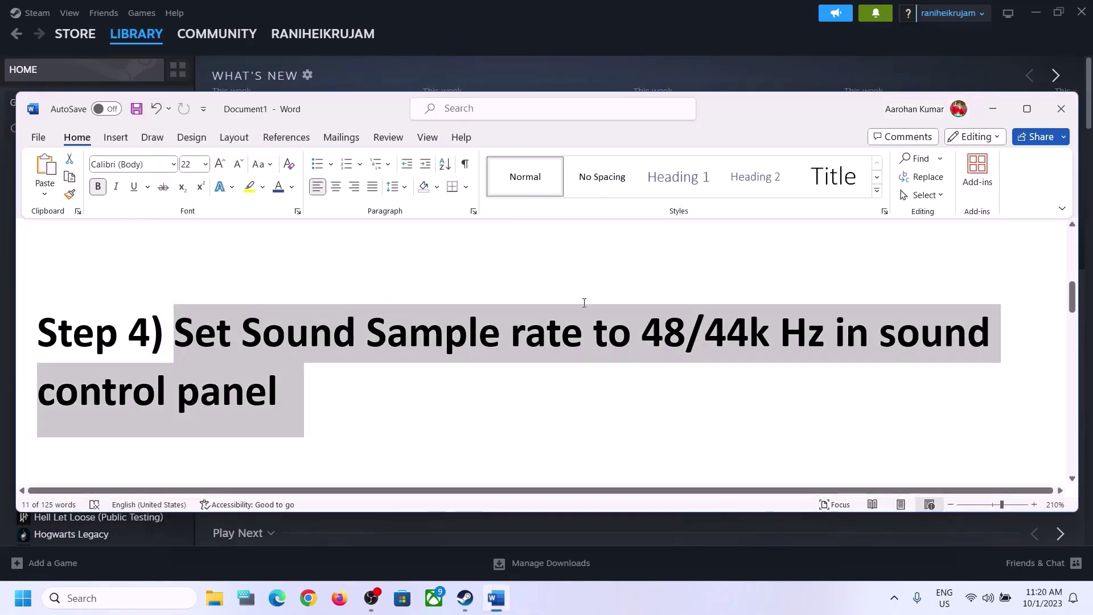
Highlight '48/44k Hz' in Step 4, clear it, and scroll further down
{"action": "left_click_drag", "start_coordinate": [630, 331], "coordinate": [808, 329]}
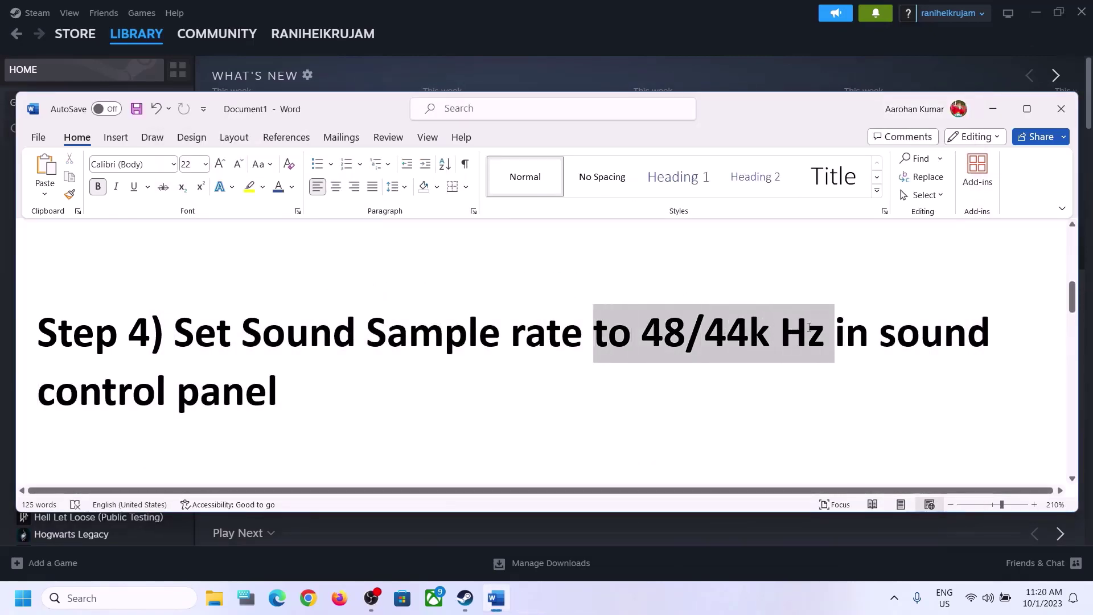
{"action": "left_click", "coordinate": [318, 371]}
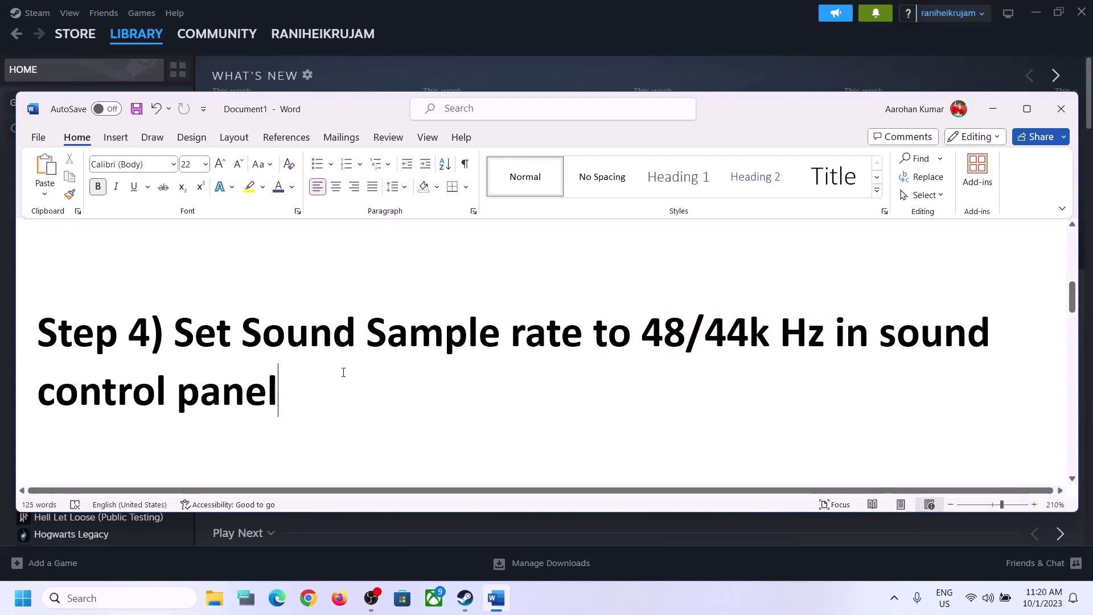
{"action": "scroll", "coordinate": [342, 372], "scroll_direction": "down", "scroll_amount": 2}
{"action": "scroll", "coordinate": [343, 372], "scroll_direction": "down", "scroll_amount": 2}
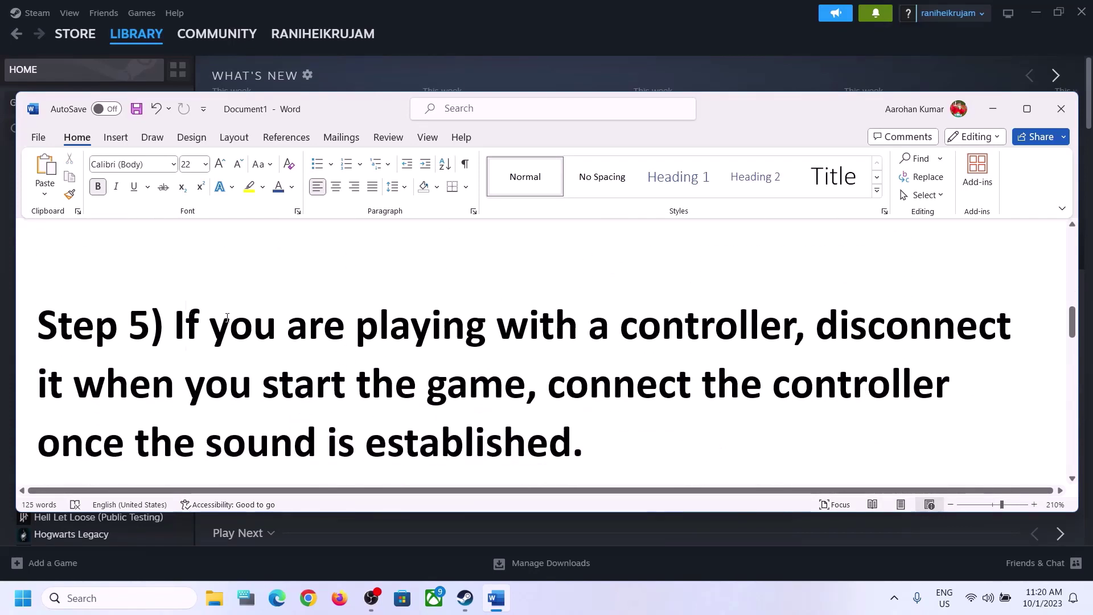
Highlight the controller phrases and 'once the sound is established' in Step 5
{"action": "left_click_drag", "start_coordinate": [227, 317], "coordinate": [502, 397]}
{"action": "left_click", "coordinate": [820, 328]}
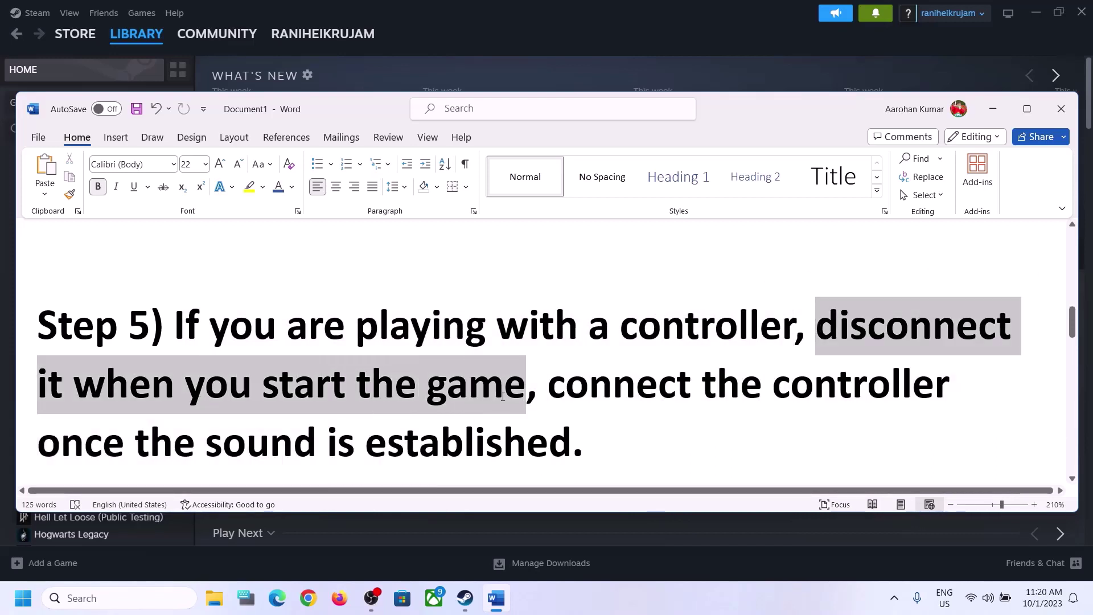
{"action": "left_click", "coordinate": [864, 321]}
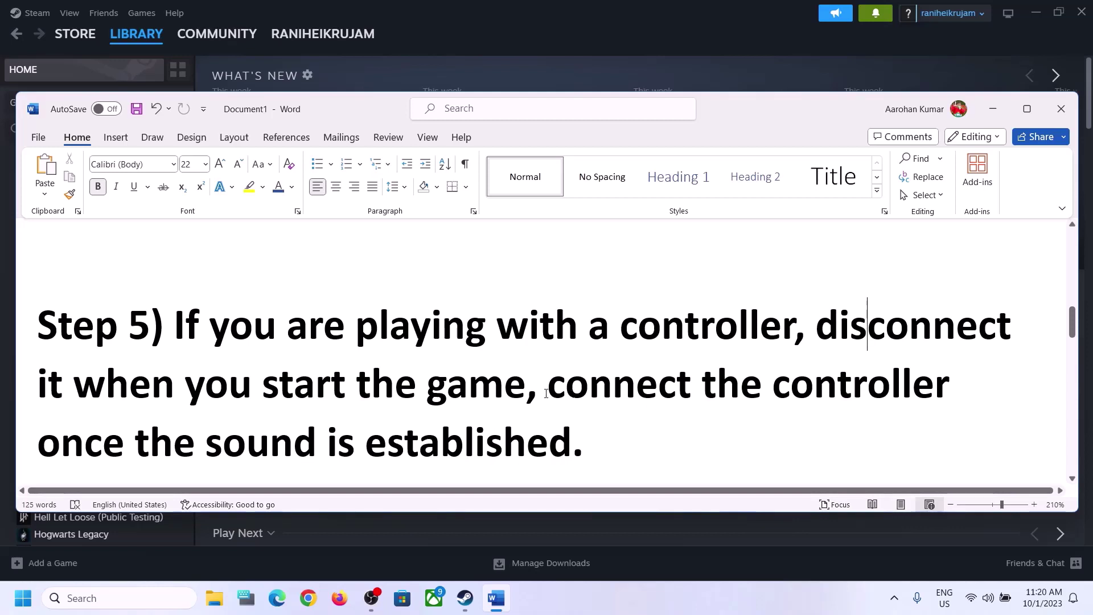
{"action": "left_click_drag", "start_coordinate": [546, 393], "coordinate": [957, 392]}
{"action": "left_click_drag", "start_coordinate": [57, 444], "coordinate": [467, 446]}
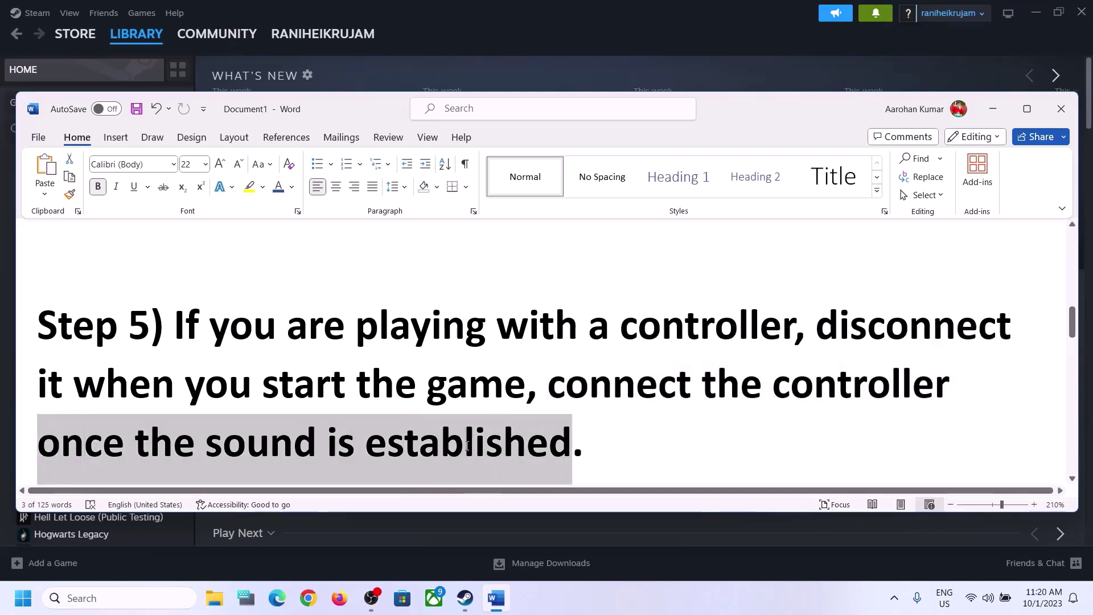
{"action": "left_click", "coordinate": [330, 350]}
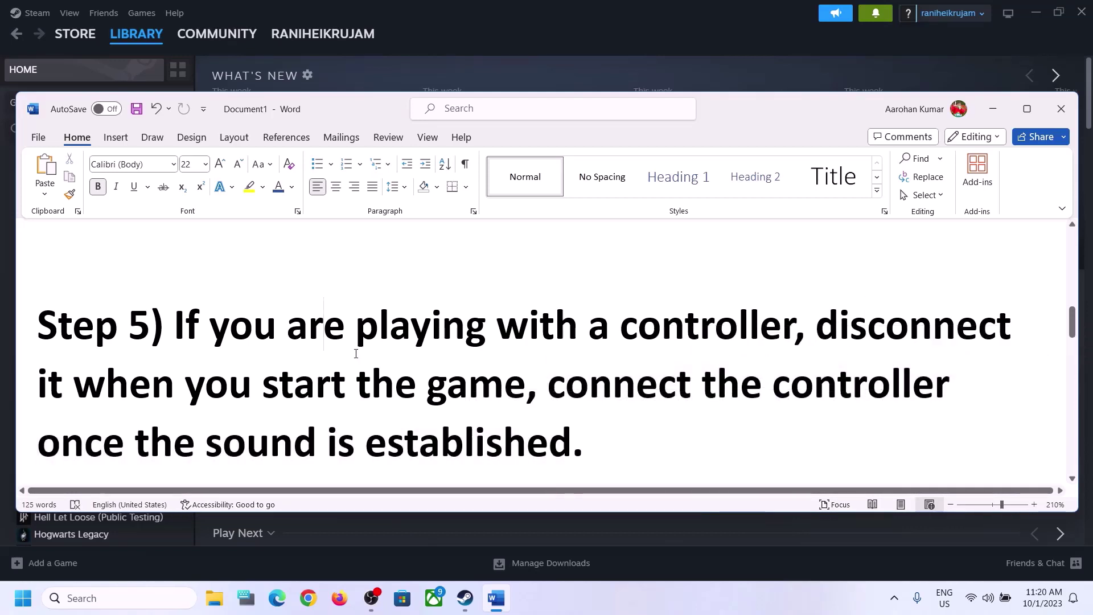
Scroll to Step 6 and highlight 'off Spatial Sound' in its heading
{"action": "scroll", "coordinate": [355, 354], "scroll_direction": "down", "scroll_amount": 3}
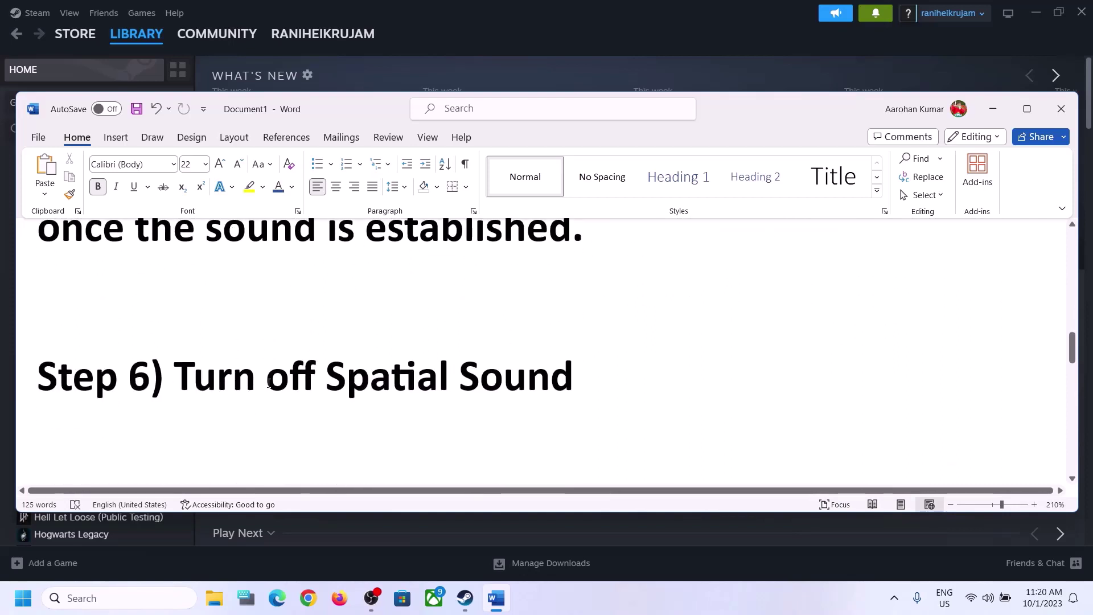
{"action": "left_click_drag", "start_coordinate": [268, 383], "coordinate": [592, 388]}
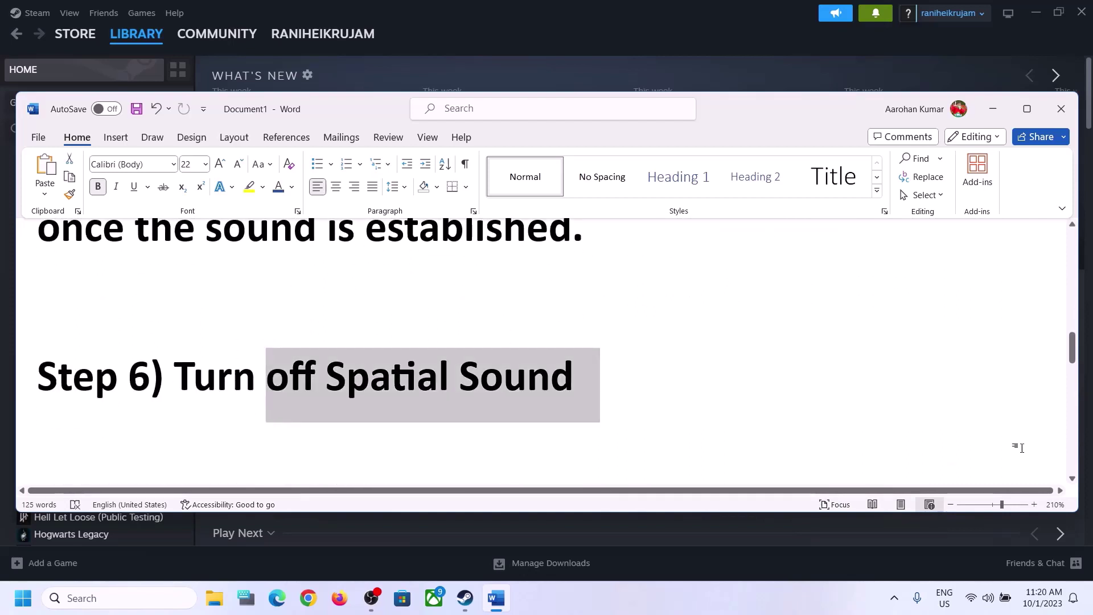
{"action": "right_click", "coordinate": [992, 607]}
Close Windows Sound settings and open the classic Sound dialog via Control Panel > Hardware and Sound
{"action": "left_click", "coordinate": [987, 558]}
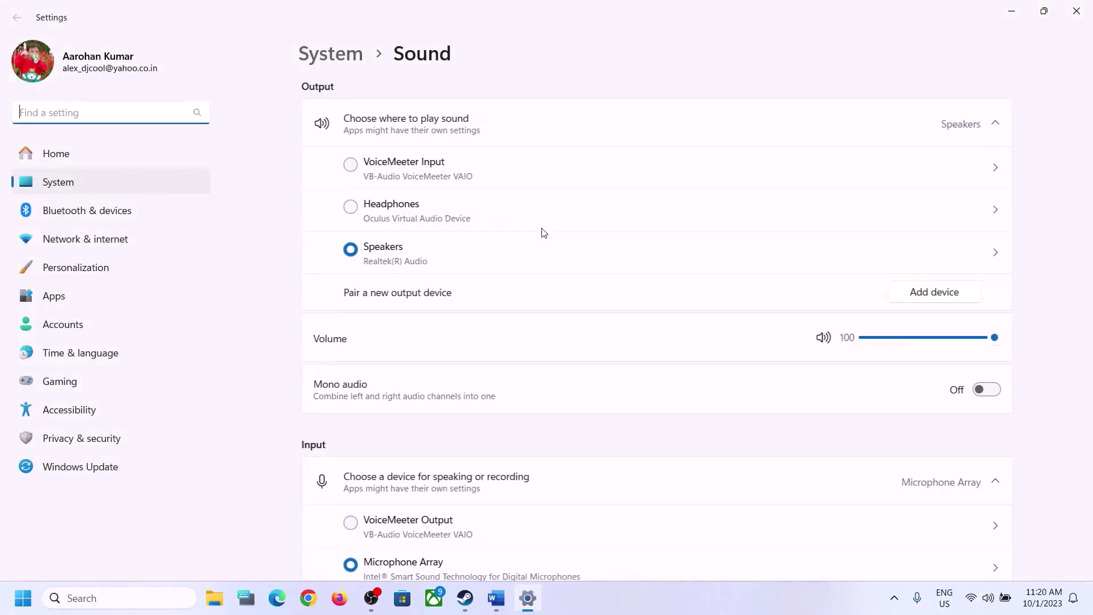
{"action": "left_click", "coordinate": [1076, 11]}
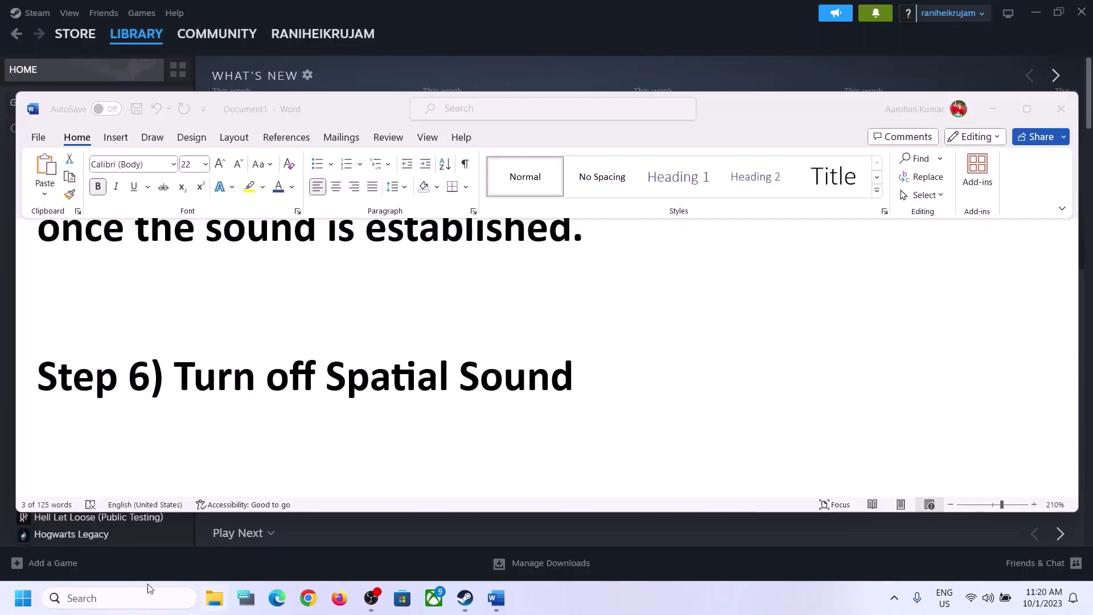
{"action": "left_click", "coordinate": [117, 603]}
{"action": "type", "text": "control"}
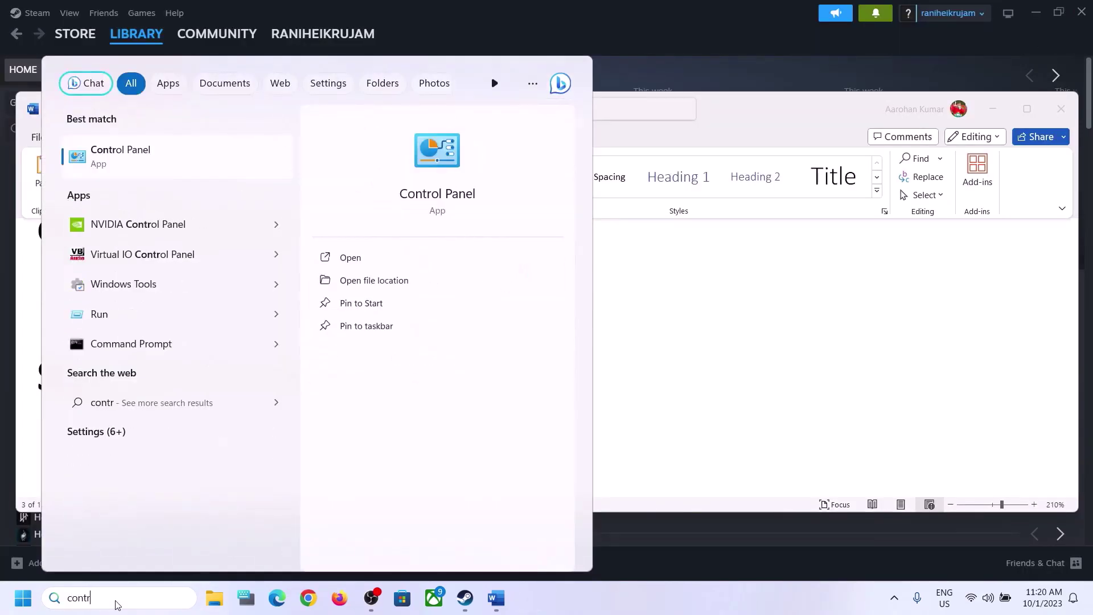
{"action": "key", "text": "Return"}
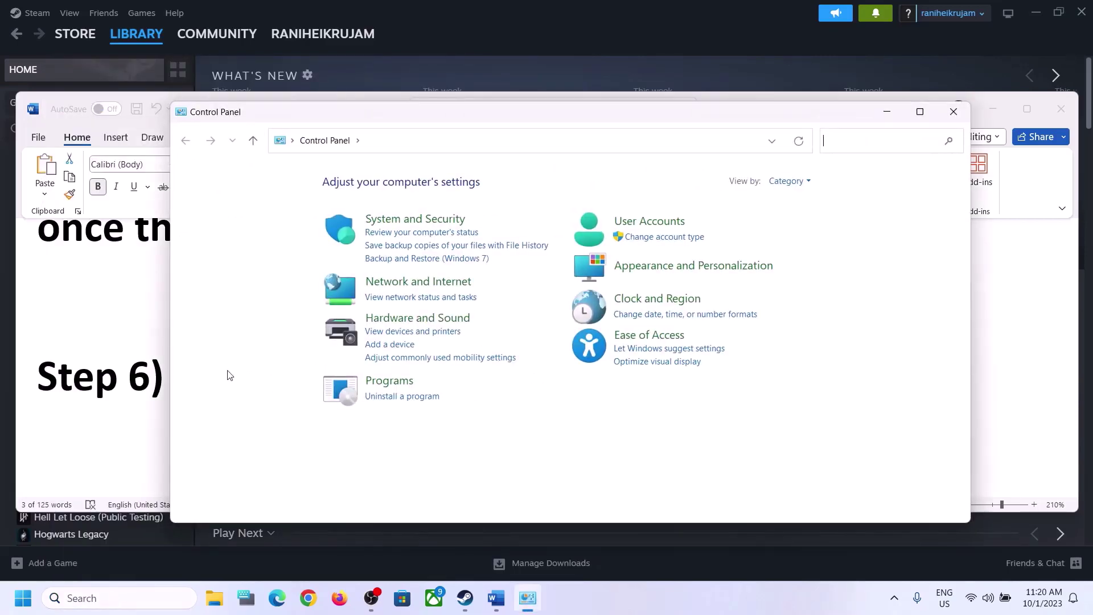
{"action": "left_click", "coordinate": [422, 321]}
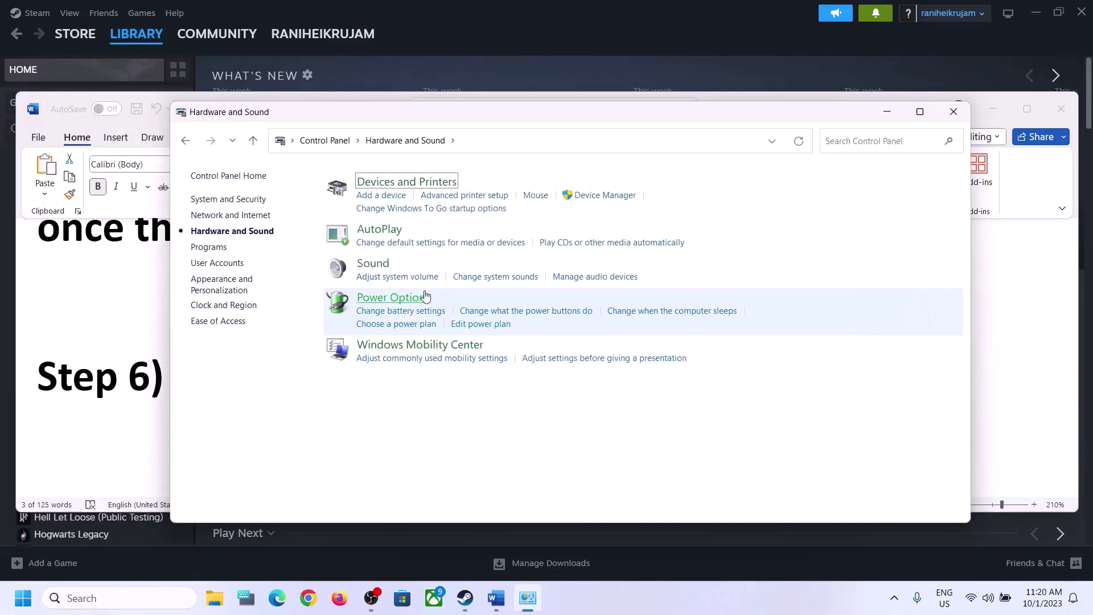
{"action": "left_click", "coordinate": [378, 276]}
{"action": "left_click", "coordinate": [300, 11]}
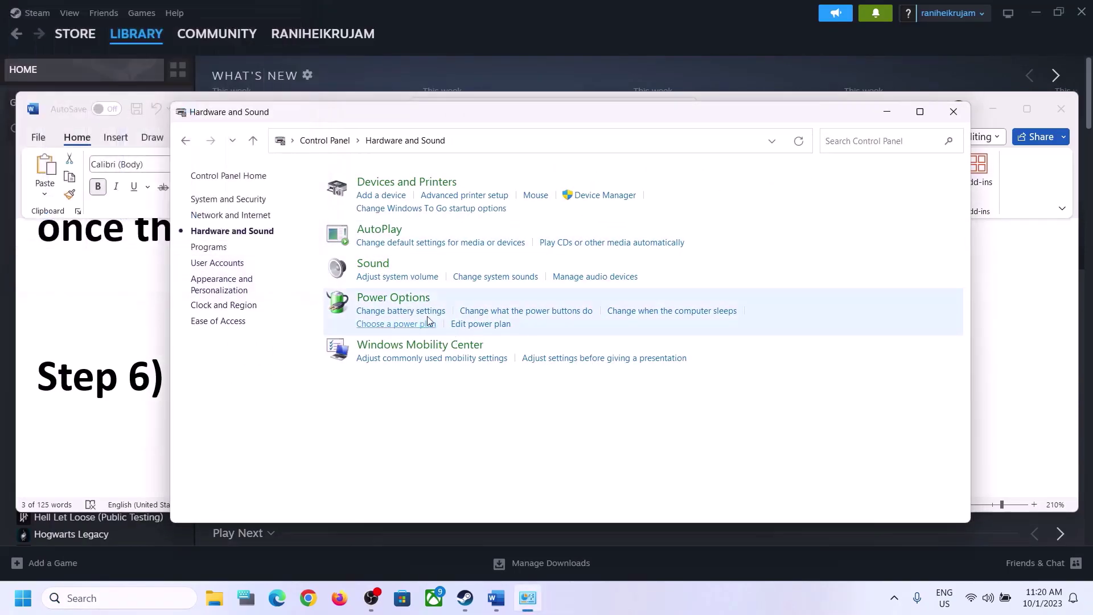
{"action": "left_click", "coordinate": [375, 264]}
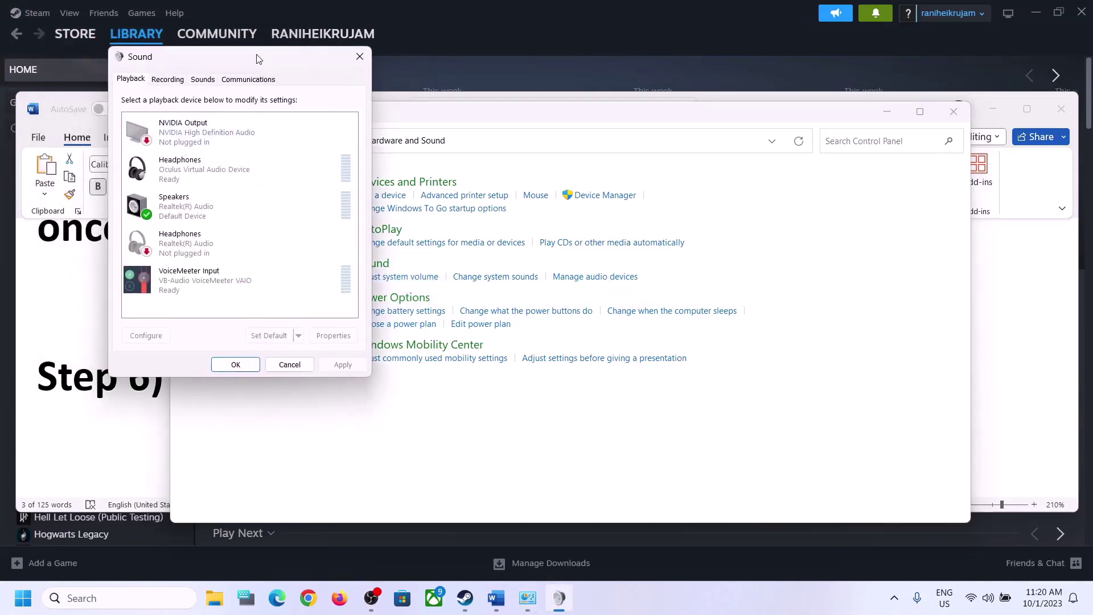
{"action": "left_click_drag", "start_coordinate": [256, 49], "coordinate": [611, 94]}
Set the Speakers' spatial sound to Off, close the Sound dialog, and return to Word
{"action": "right_click", "coordinate": [474, 240]}
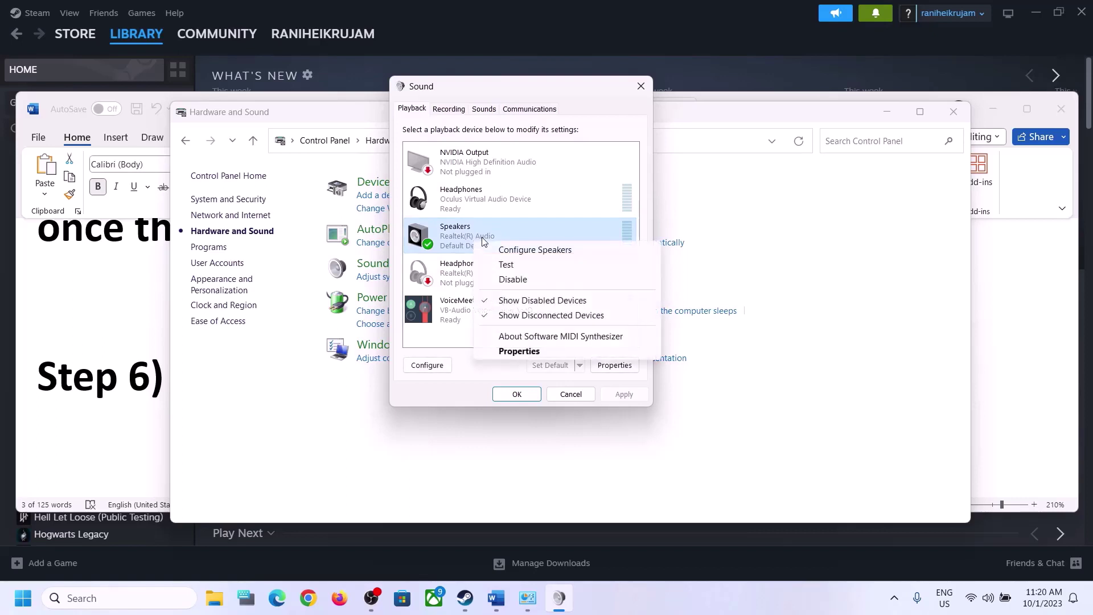
{"action": "left_click", "coordinate": [530, 352]}
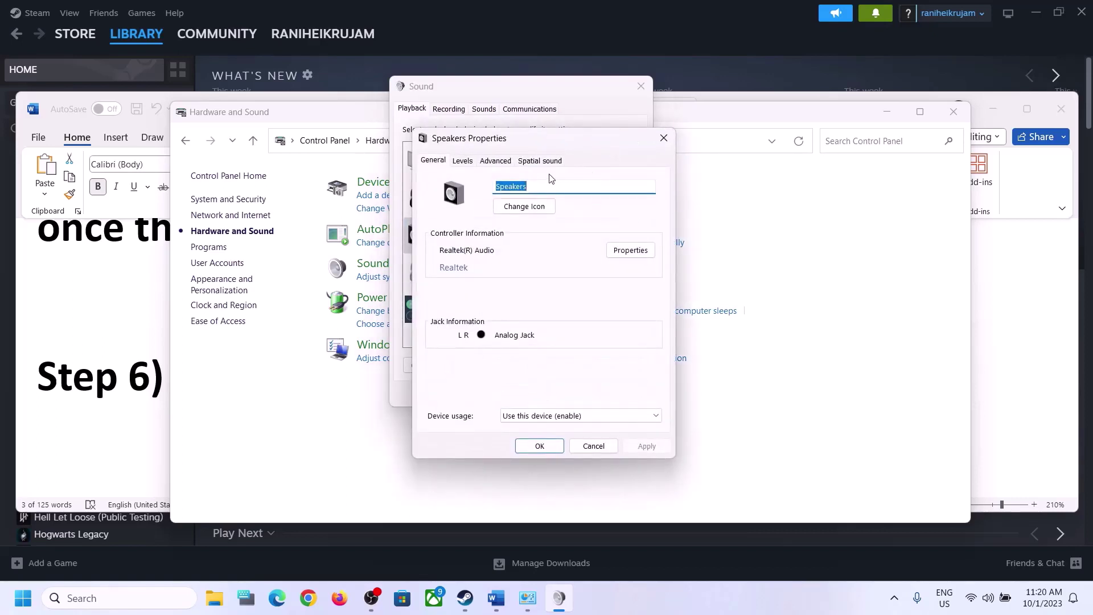
{"action": "left_click", "coordinate": [537, 160]}
{"action": "left_click", "coordinate": [497, 228]}
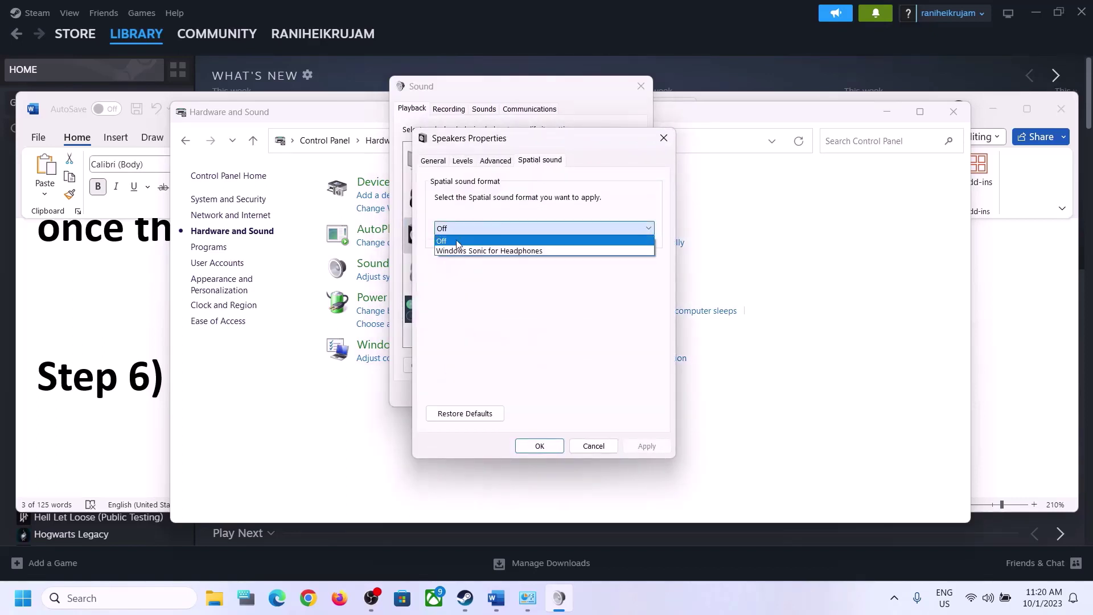
{"action": "left_click", "coordinate": [458, 243]}
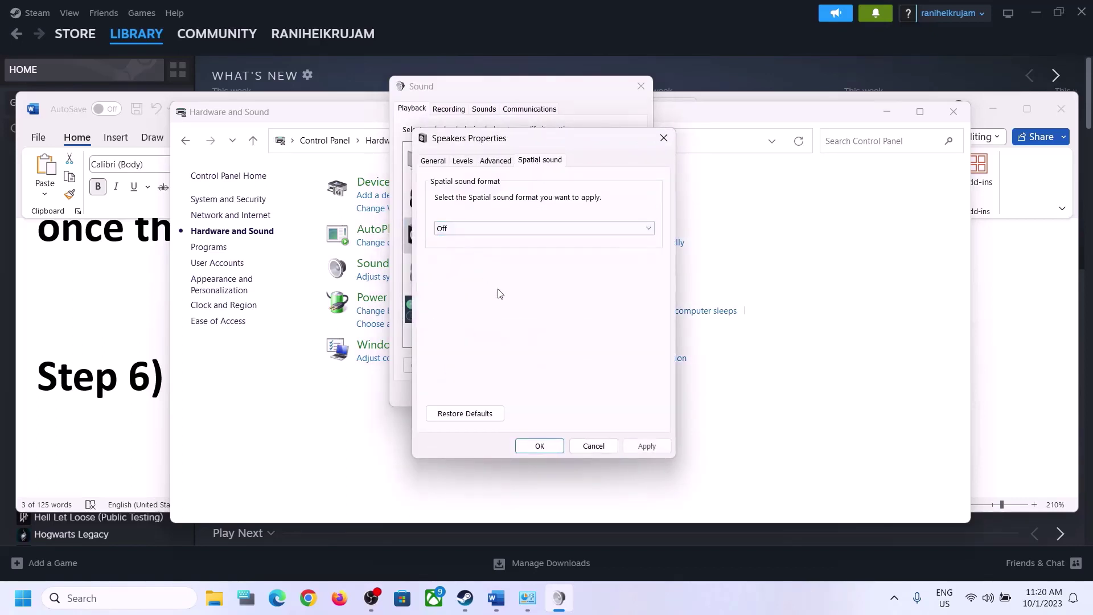
{"action": "left_click", "coordinate": [552, 447]}
{"action": "left_click", "coordinate": [641, 86]}
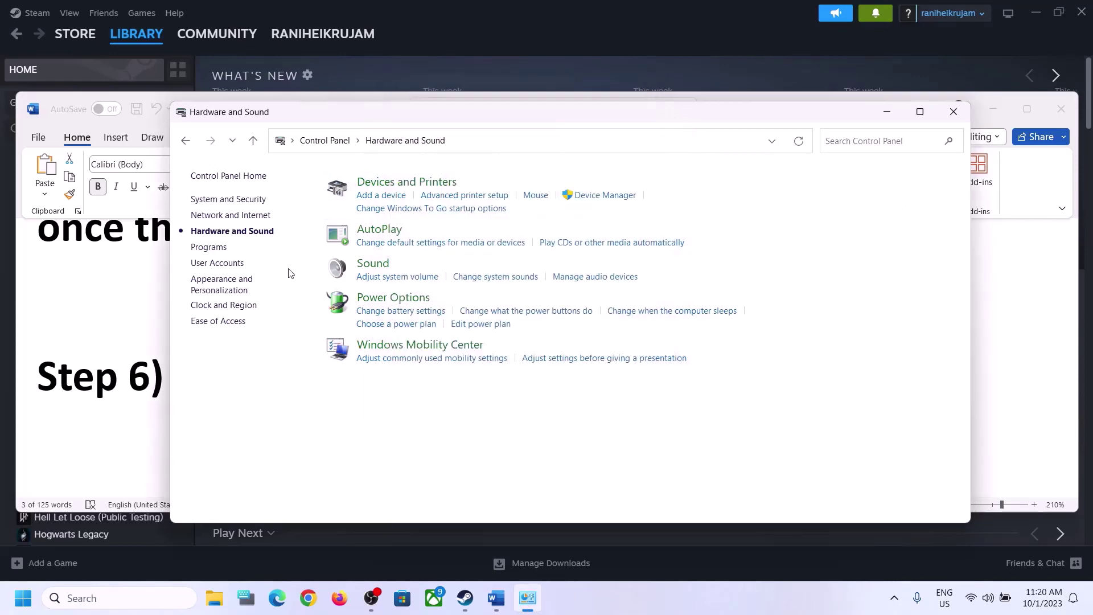
{"action": "left_click", "coordinate": [149, 367]}
Scroll to Step 7, highlight the Oculus/voicemeeter and recording/playback notes, and search Windows for 'control'
{"action": "left_click_drag", "start_coordinate": [266, 377], "coordinate": [598, 377]}
{"action": "scroll", "coordinate": [417, 388], "scroll_direction": "down", "scroll_amount": 5}
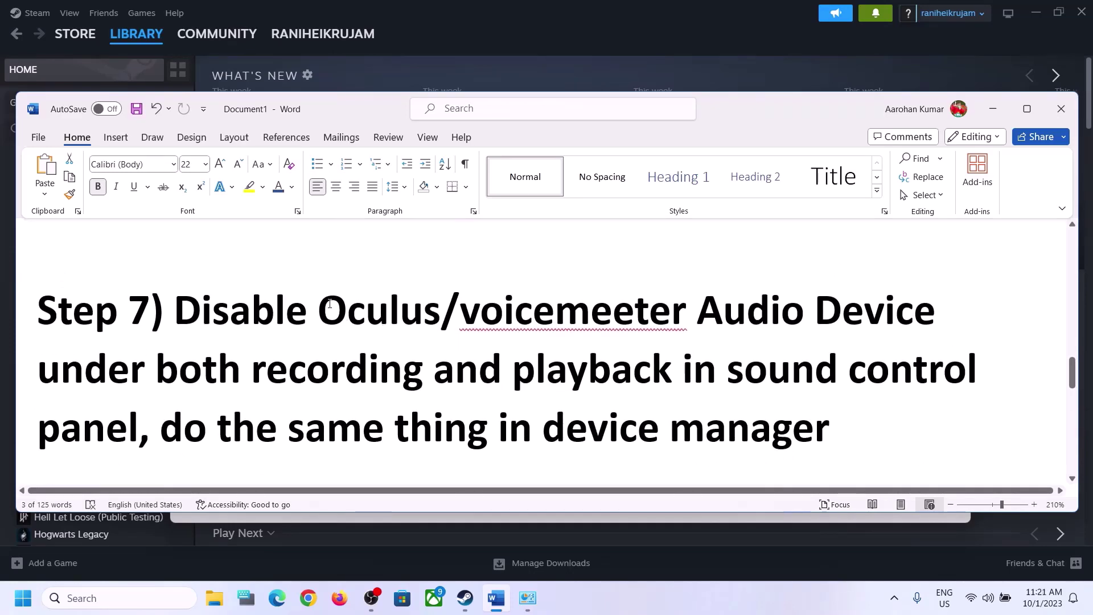
{"action": "left_click_drag", "start_coordinate": [320, 310], "coordinate": [686, 312]}
{"action": "left_click", "coordinate": [479, 370]}
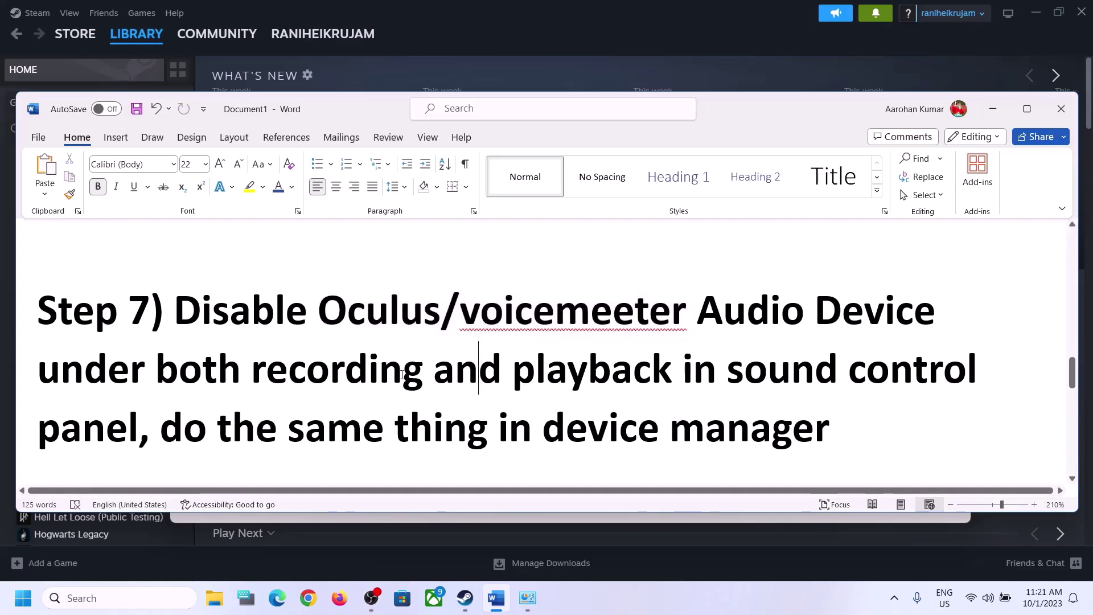
{"action": "left_click_drag", "start_coordinate": [251, 370], "coordinate": [634, 370]}
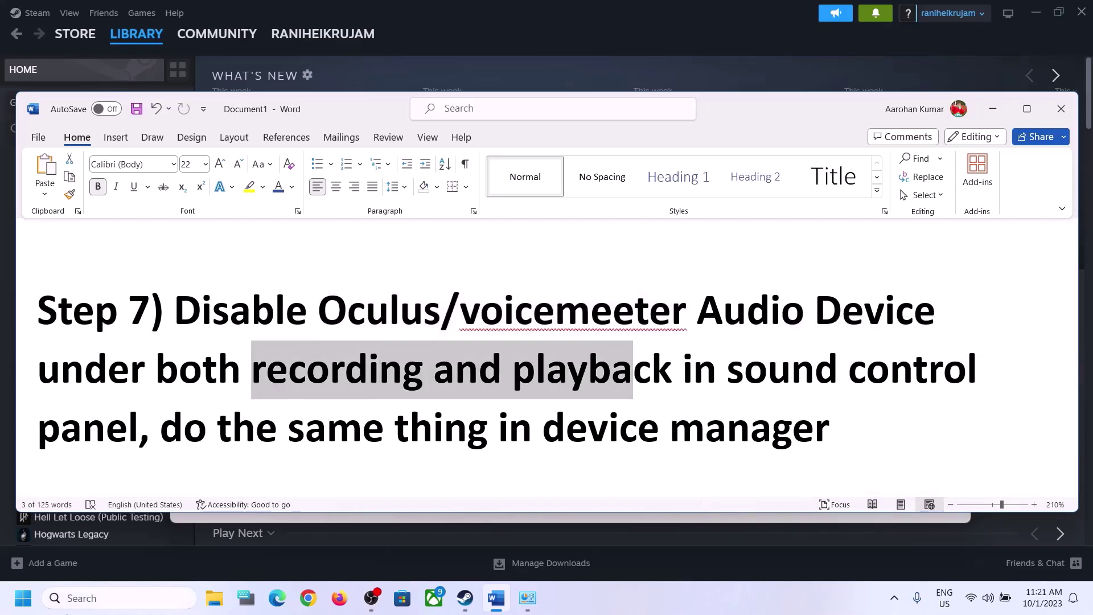
{"action": "left_click", "coordinate": [137, 599]}
{"action": "type", "text": "cont"}
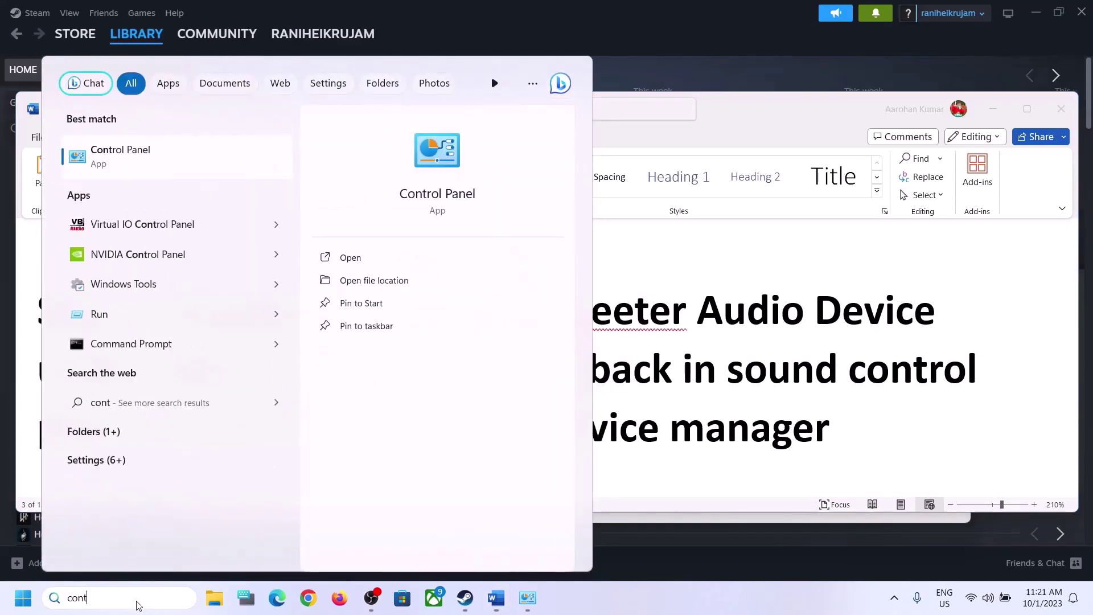
{"action": "type", "text": "rol"}
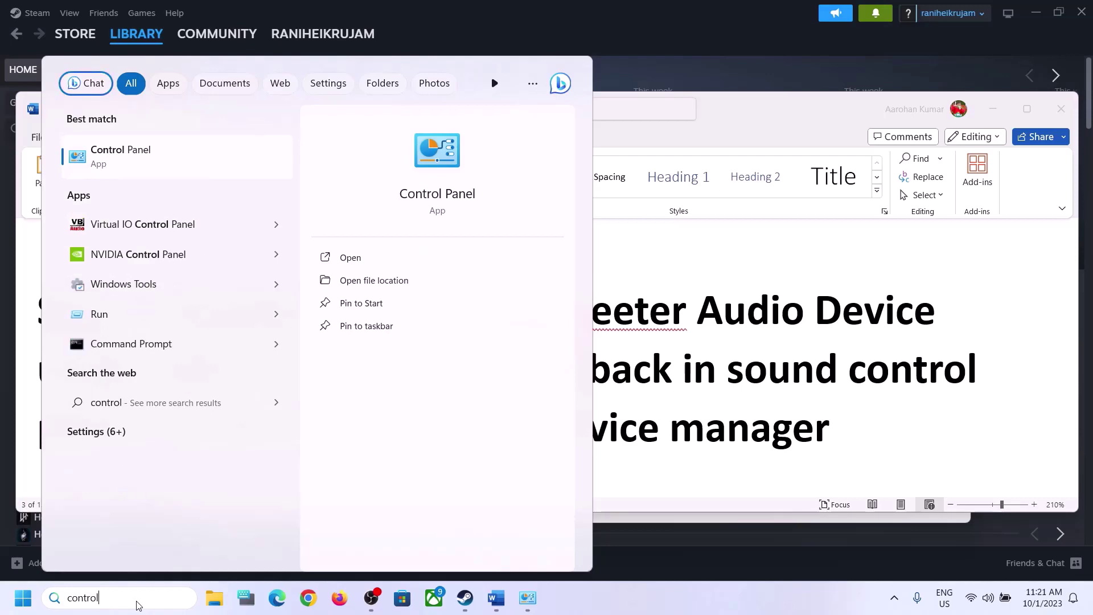
Open Control Panel's Hardware and Sound to reach the Sound playback device list
{"action": "left_click", "coordinate": [138, 155]}
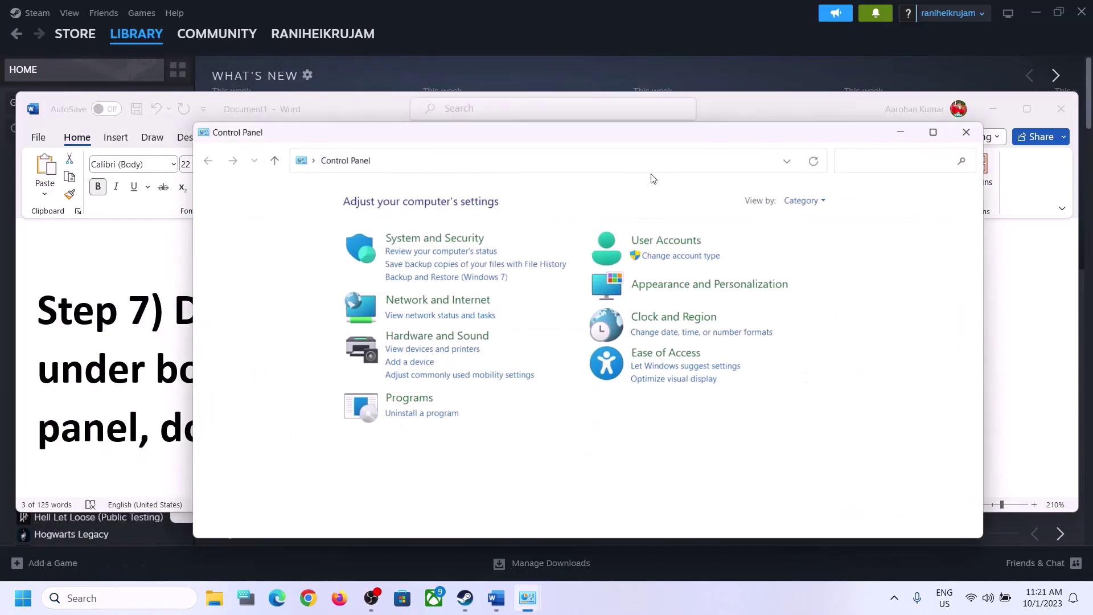
{"action": "left_click", "coordinate": [435, 337]}
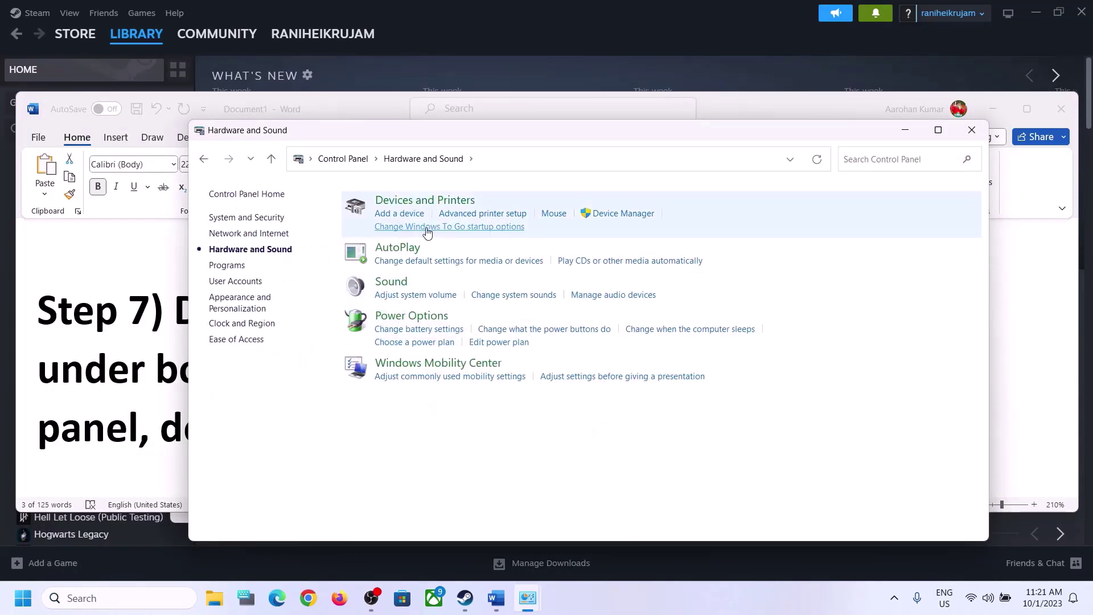
{"action": "left_click", "coordinate": [397, 285]}
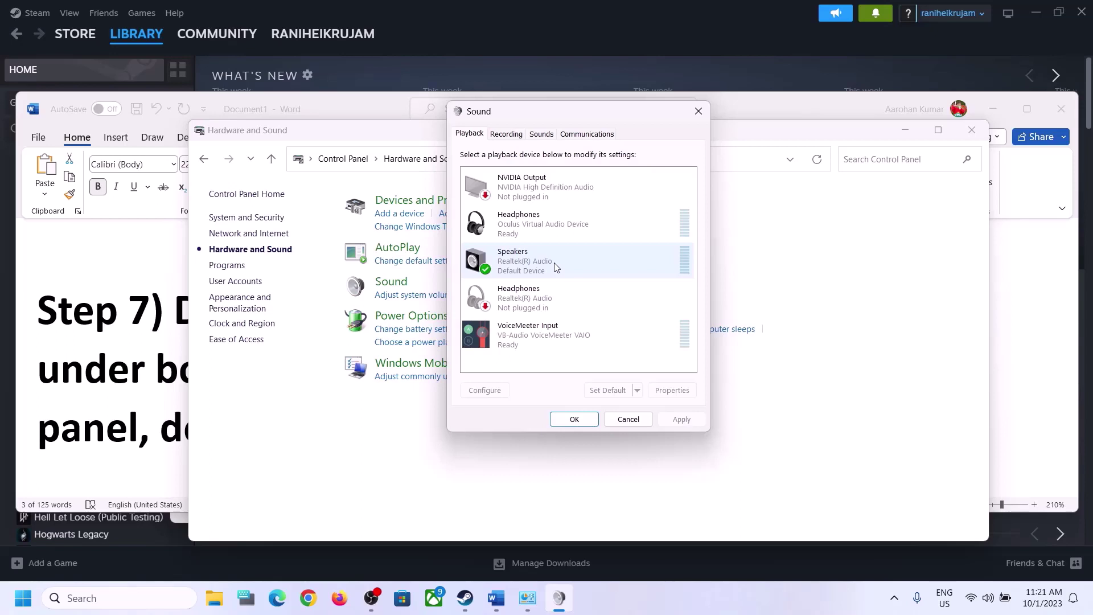
Disable the Oculus Headphones and Realtek Headphones playback devices
{"action": "left_click", "coordinate": [541, 228]}
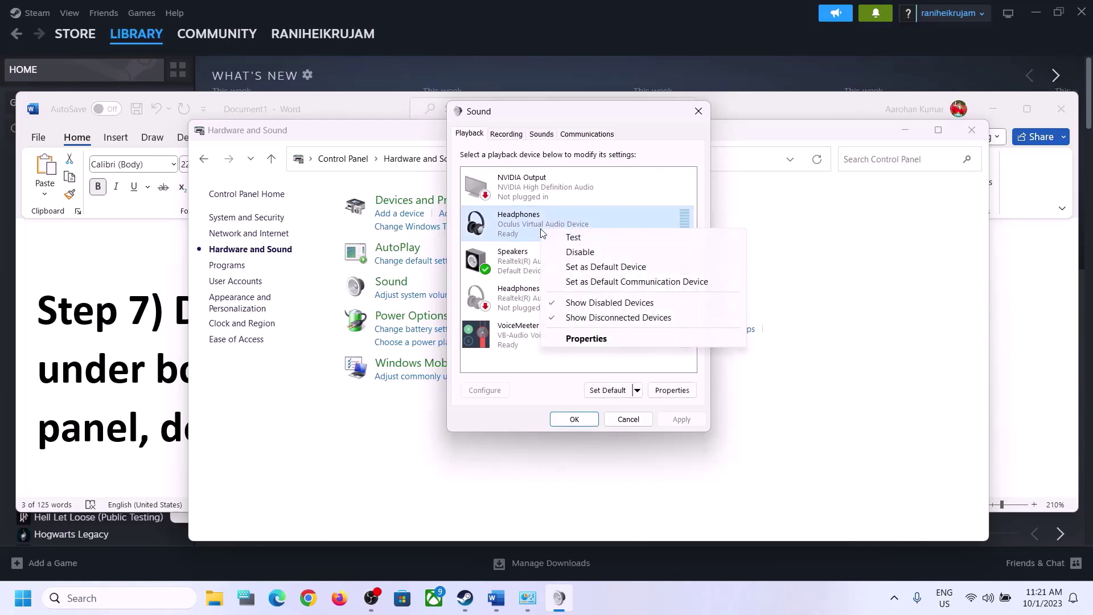
{"action": "right_click", "coordinate": [541, 228]}
{"action": "left_click", "coordinate": [579, 252]}
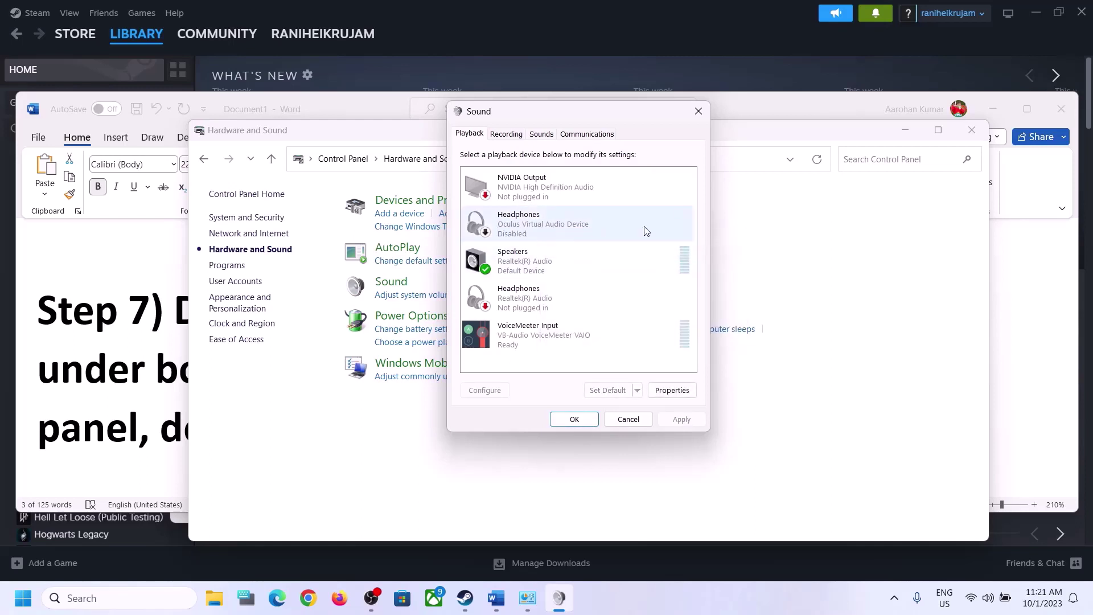
{"action": "left_click", "coordinate": [513, 311]}
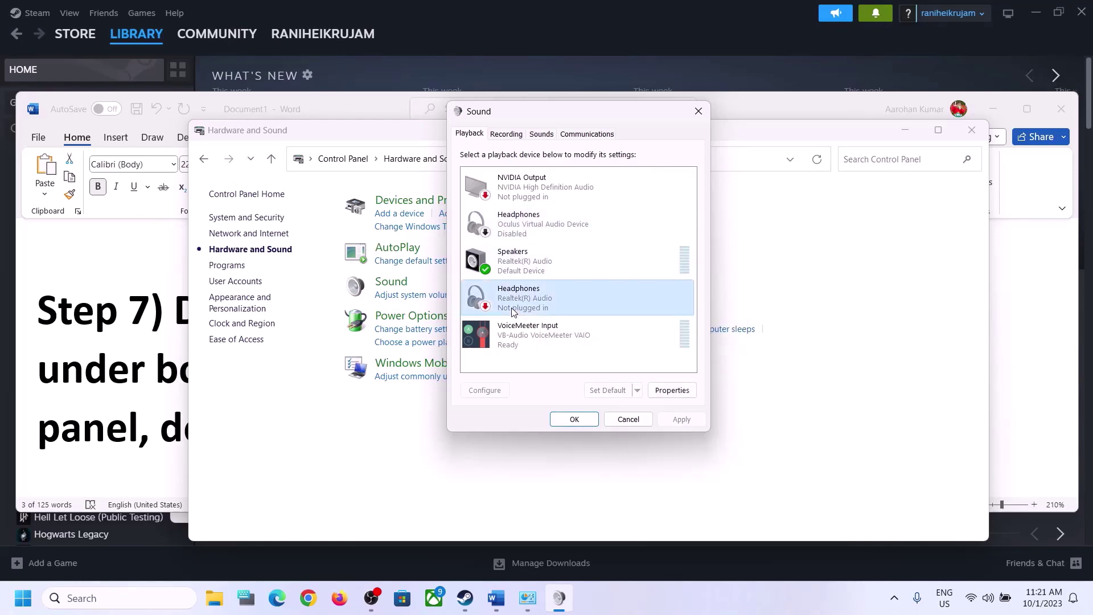
{"action": "right_click", "coordinate": [529, 307]}
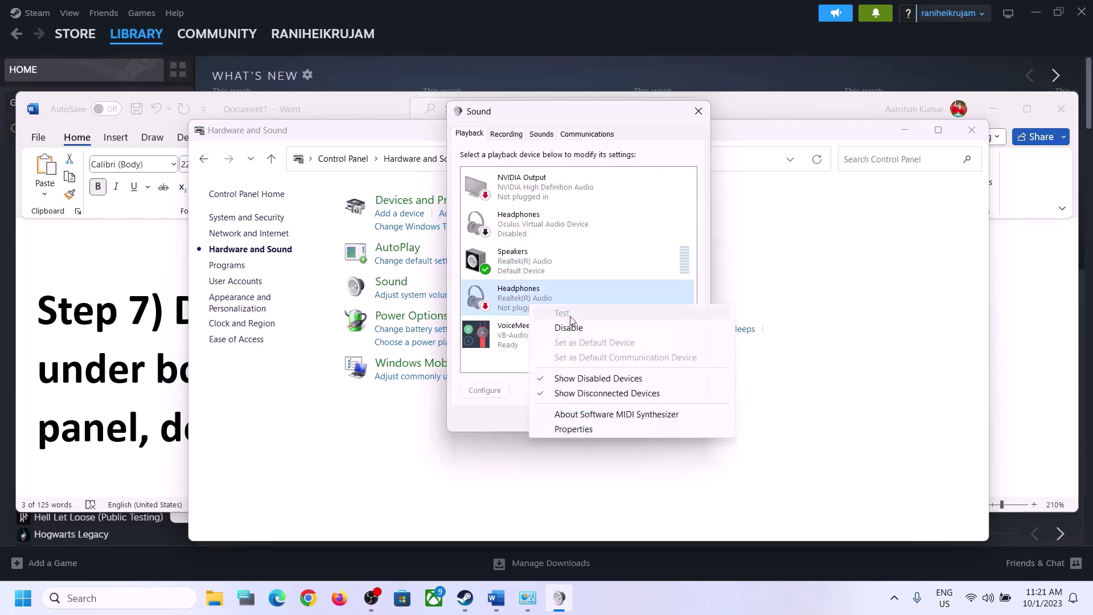
{"action": "left_click", "coordinate": [565, 326]}
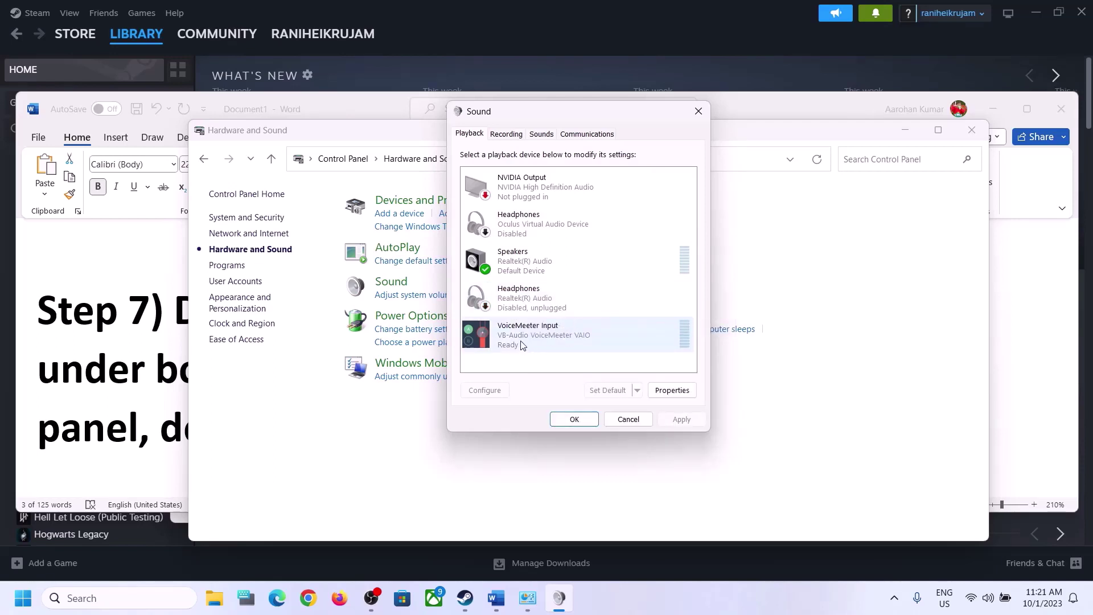
Disable VoiceMeeter Input and NVIDIA Output, leaving the Speakers enabled
{"action": "left_click", "coordinate": [535, 341]}
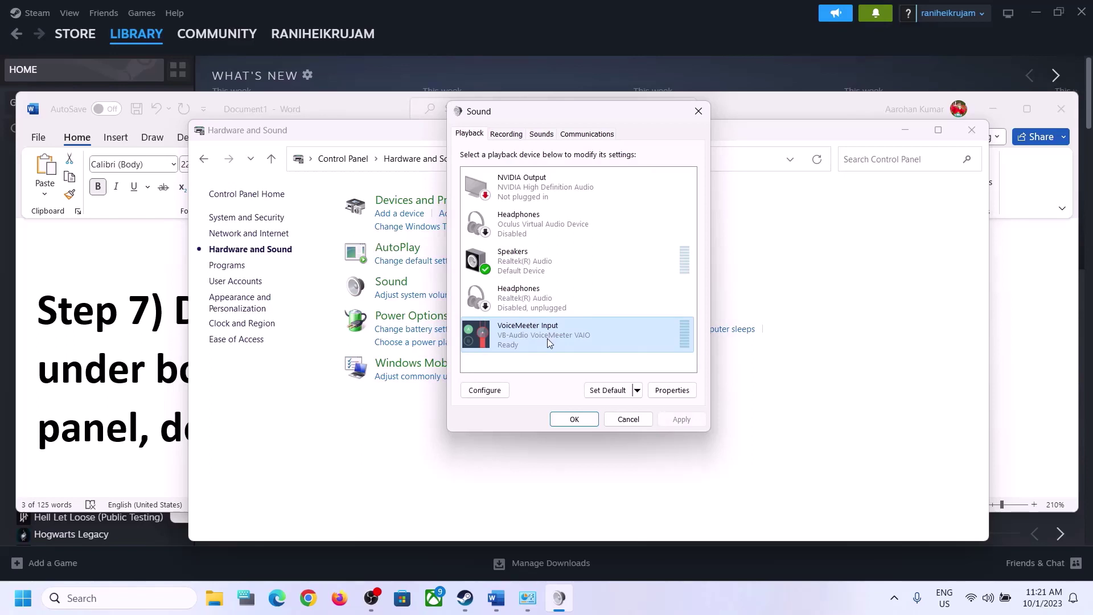
{"action": "right_click", "coordinate": [547, 341]}
{"action": "left_click", "coordinate": [586, 378]}
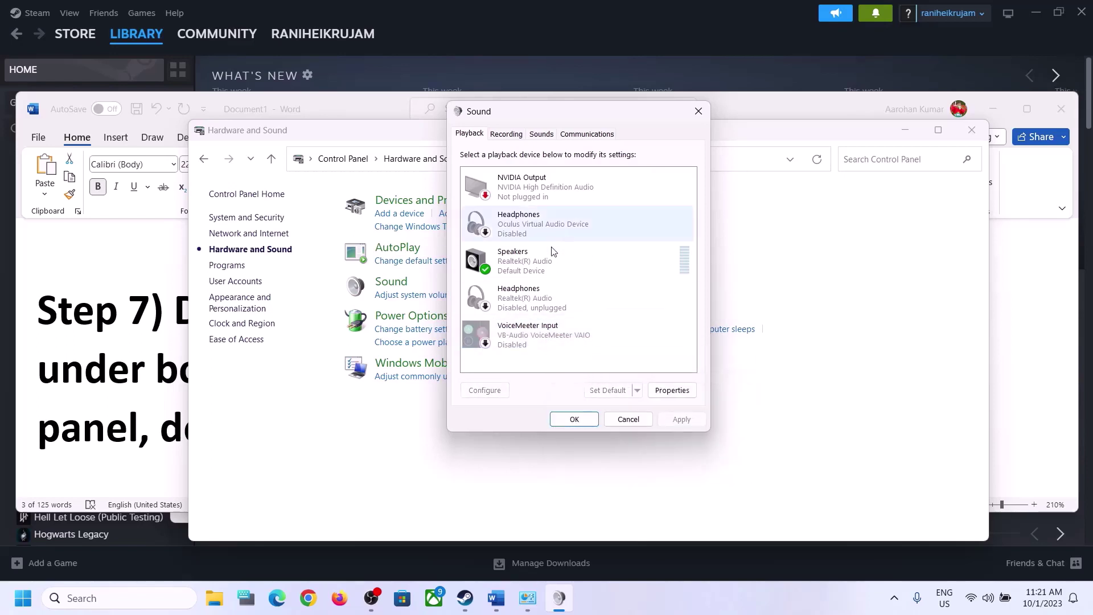
{"action": "left_click", "coordinate": [517, 267]}
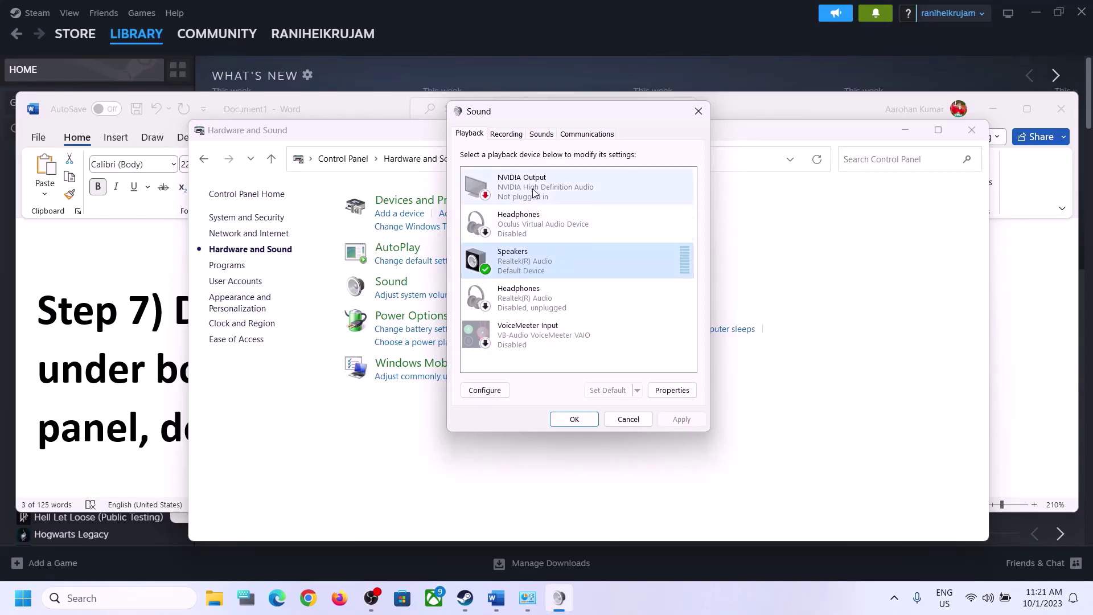
{"action": "left_click", "coordinate": [553, 186]}
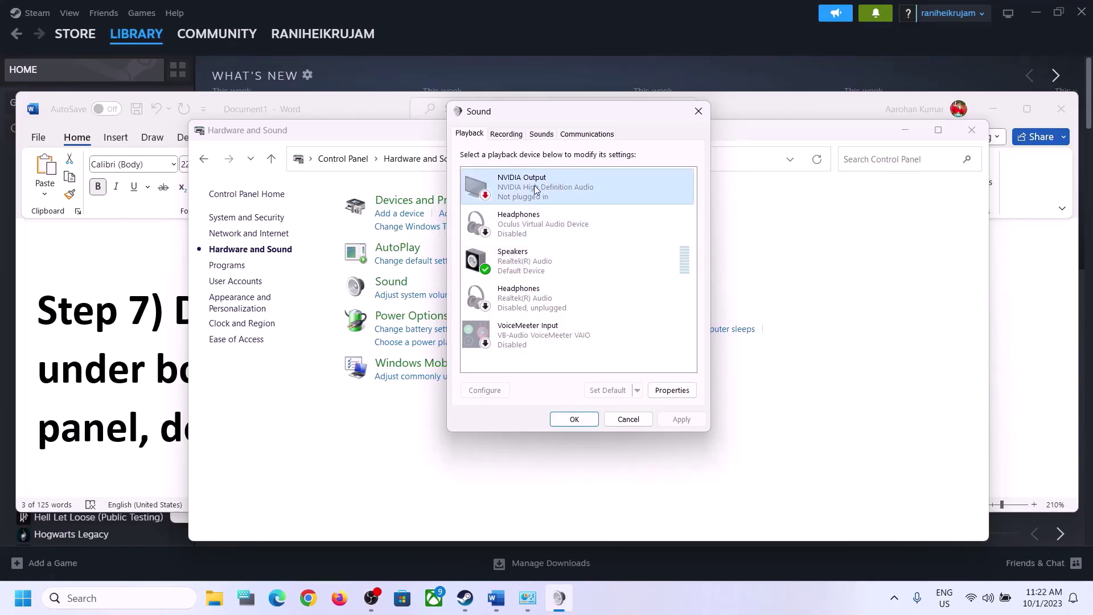
{"action": "right_click", "coordinate": [551, 188]}
{"action": "left_click", "coordinate": [569, 207]}
{"action": "left_click", "coordinate": [530, 270]}
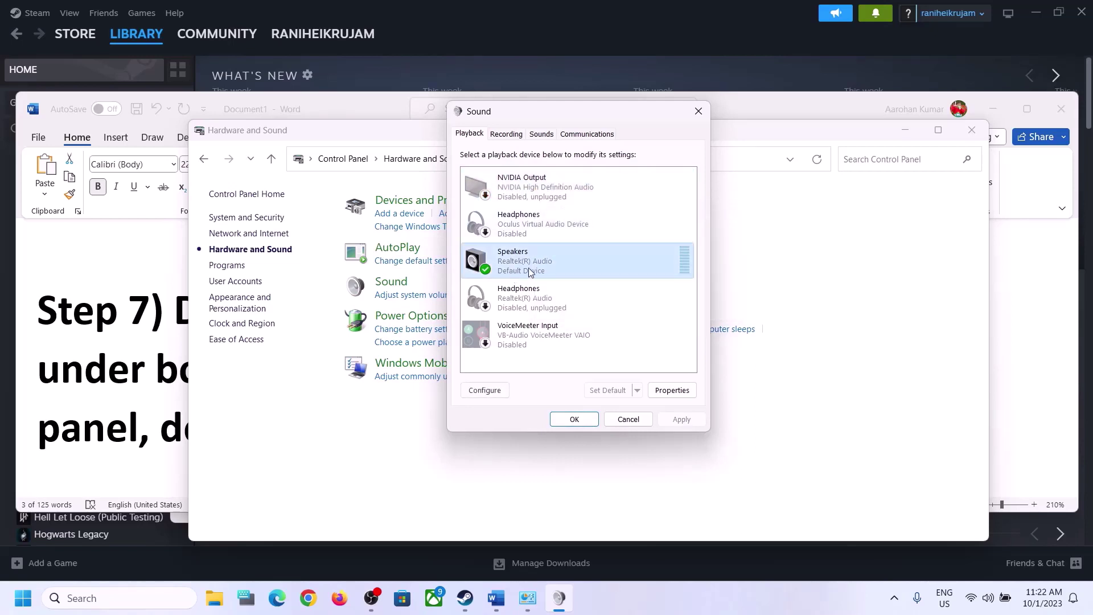